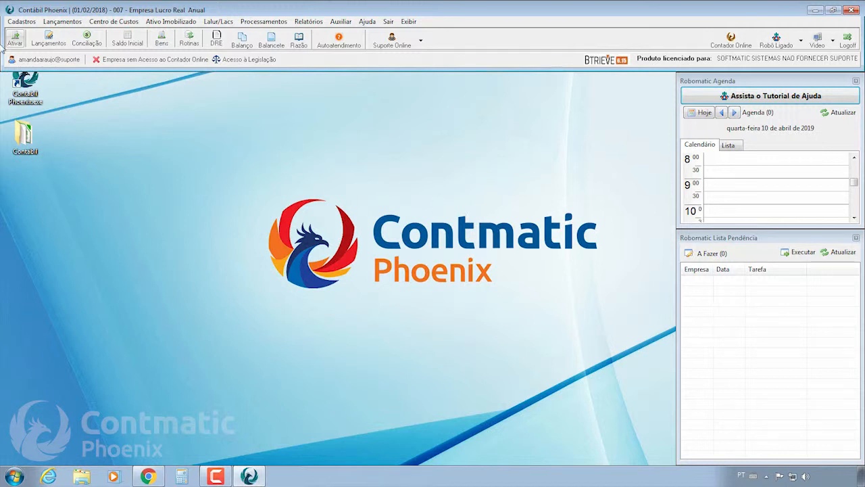
# Build print queue 0055 with companies 007 Empresa Lucro Real Anual and 008 Escritorio Contabil, and confirm.
pyautogui.click(21, 23)
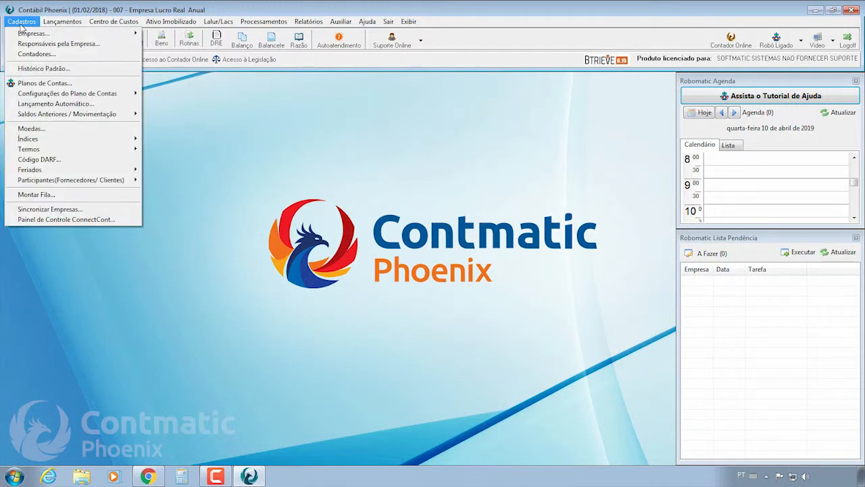
pyautogui.click(38, 195)
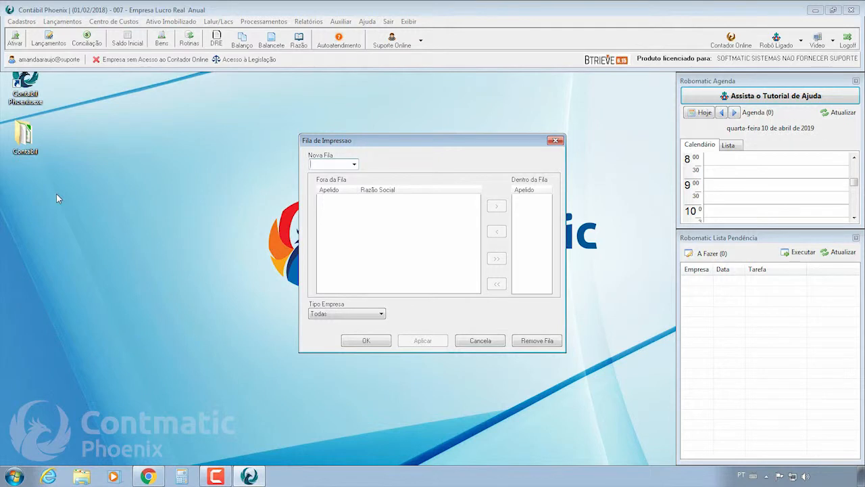
pyautogui.write('0055')
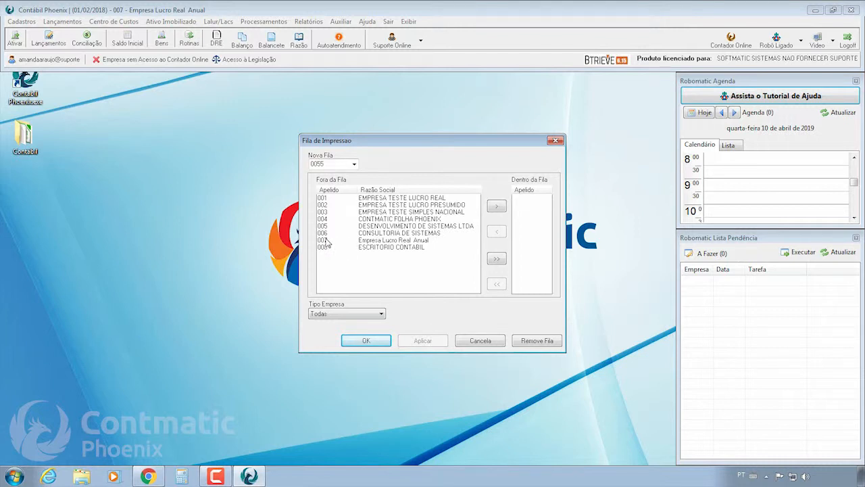
pyautogui.doubleClick(397, 241)
pyautogui.doubleClick(398, 241)
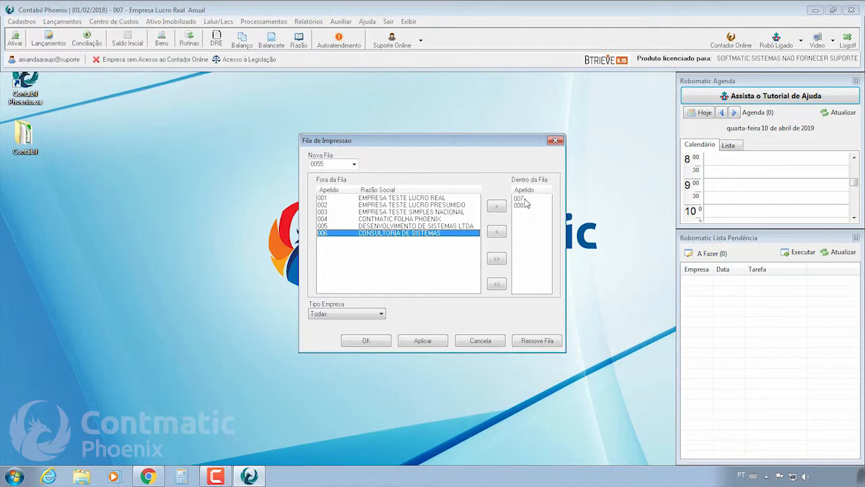
pyautogui.click(360, 342)
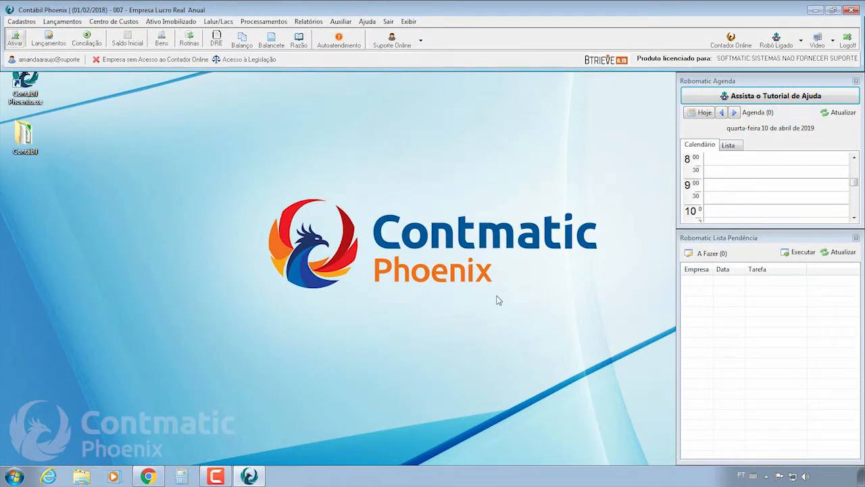
# Turn Robô Ligado off and on again, then show the robot's function list.
pyautogui.click(777, 42)
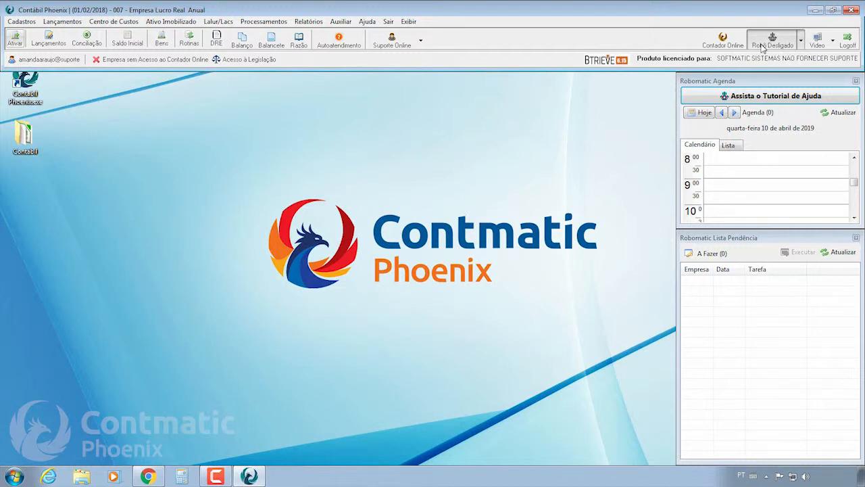
pyautogui.click(763, 48)
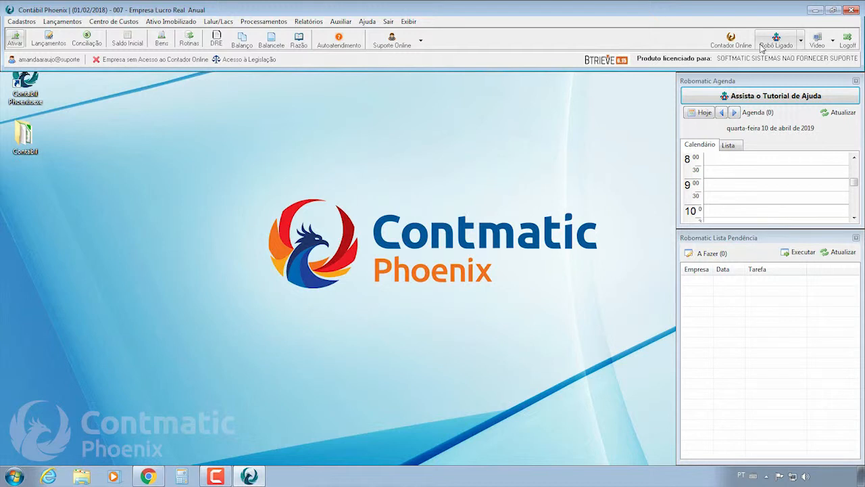
pyautogui.click(801, 42)
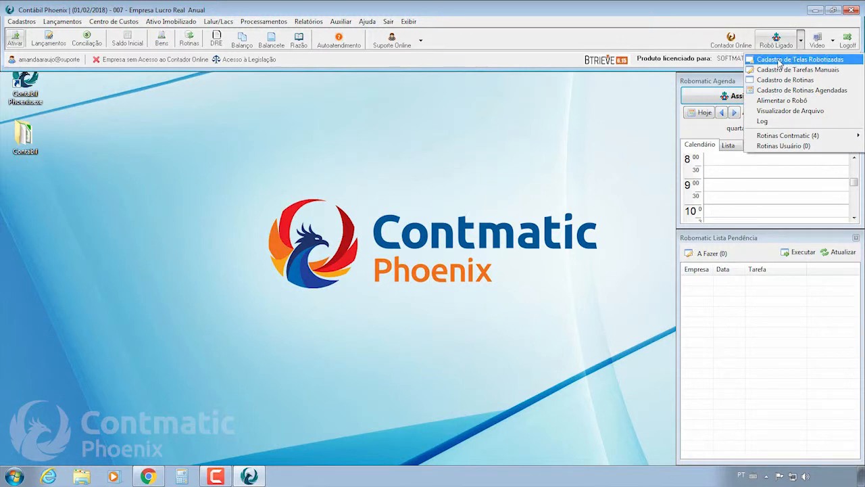
# Open Cadastro de Telas Robotizadas from the Robô Ligado menu.
pyautogui.click(795, 61)
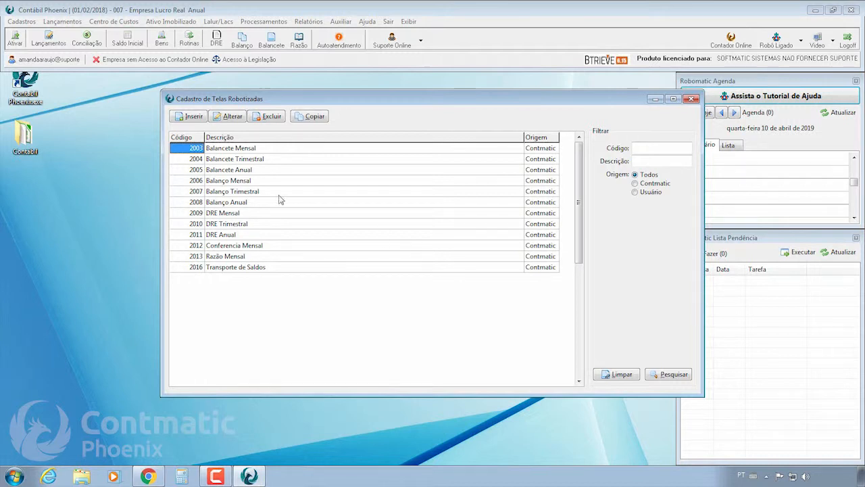
# Insert a new robotized screen with activity Relatórios and description 'Balancete em xls'.
pyautogui.click(198, 119)
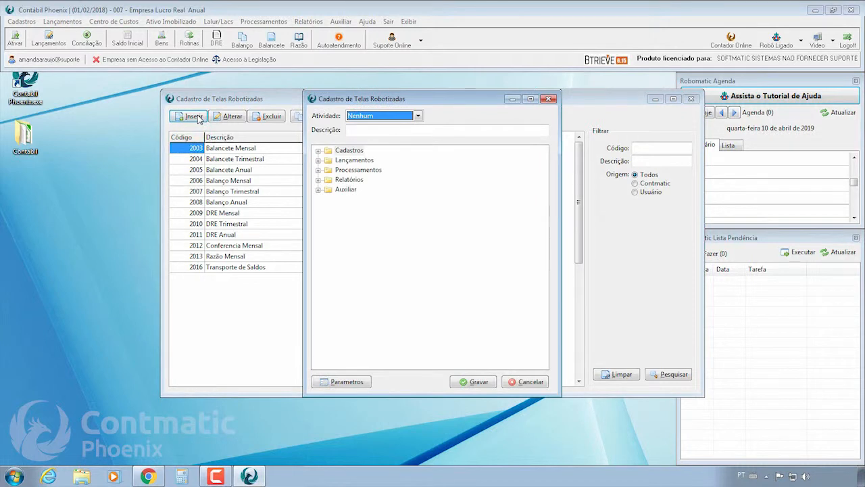
pyautogui.click(390, 117)
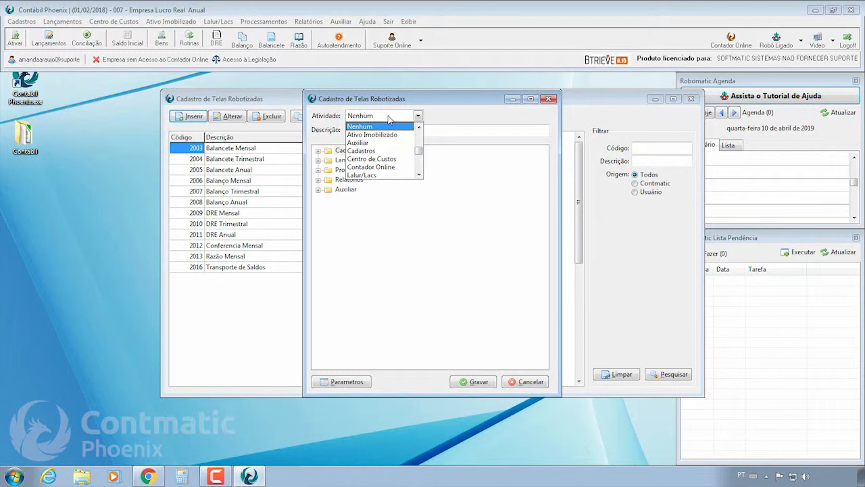
pyautogui.click(420, 174)
pyautogui.click(419, 174)
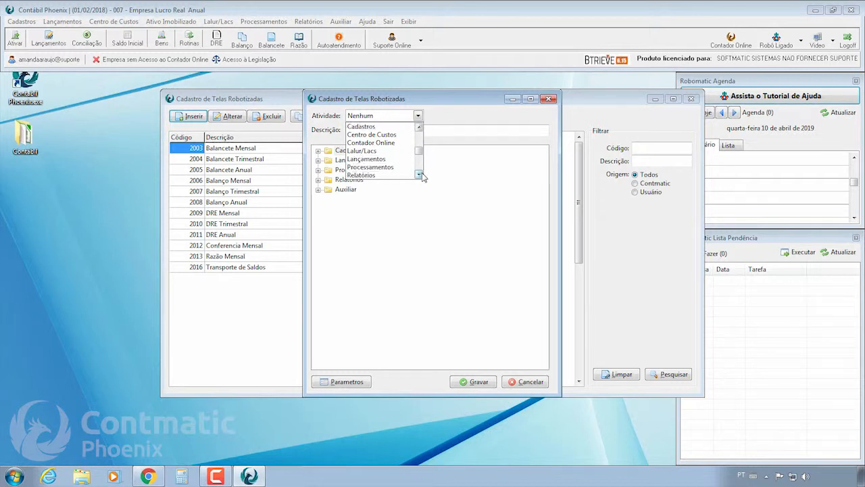
pyautogui.click(378, 176)
pyautogui.click(354, 129)
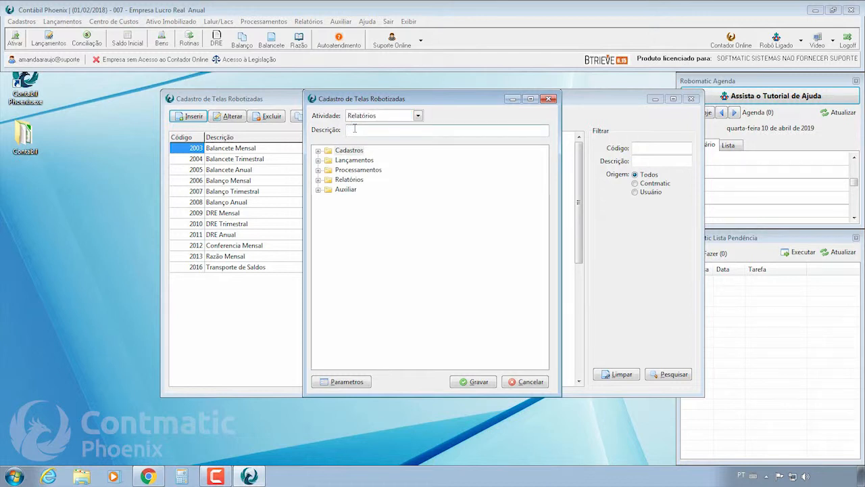
pyautogui.write('Balancete em xls')
# Expand the Cadastros, Lançamentos, Processamentos and Auxiliar report folders.
pyautogui.click(319, 150)
pyautogui.click(319, 170)
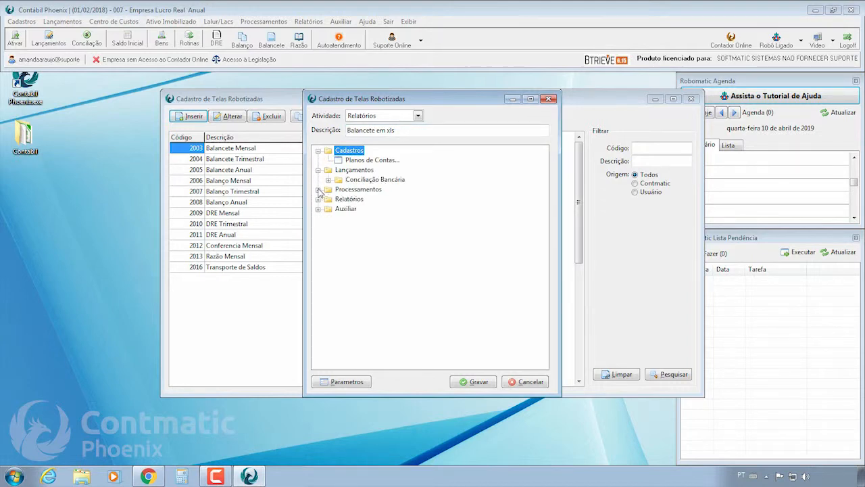
pyautogui.click(318, 189)
pyautogui.scroll(-1, 322, 300)
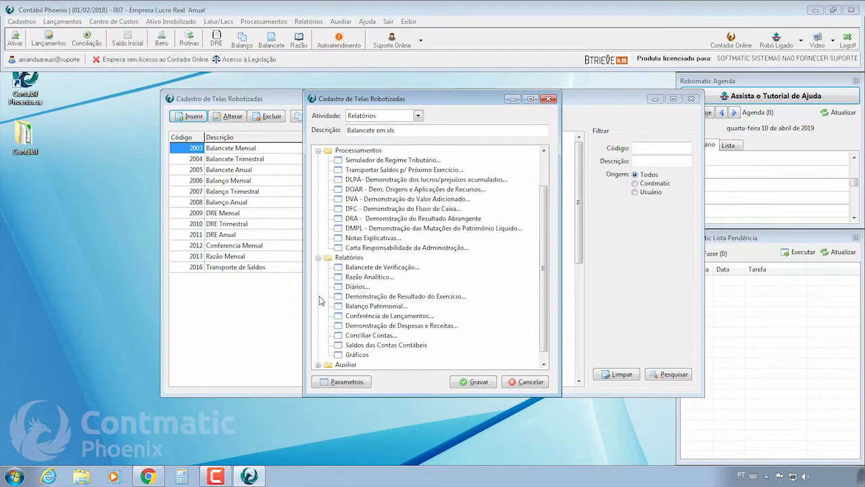
pyautogui.scroll(-2, 544, 220)
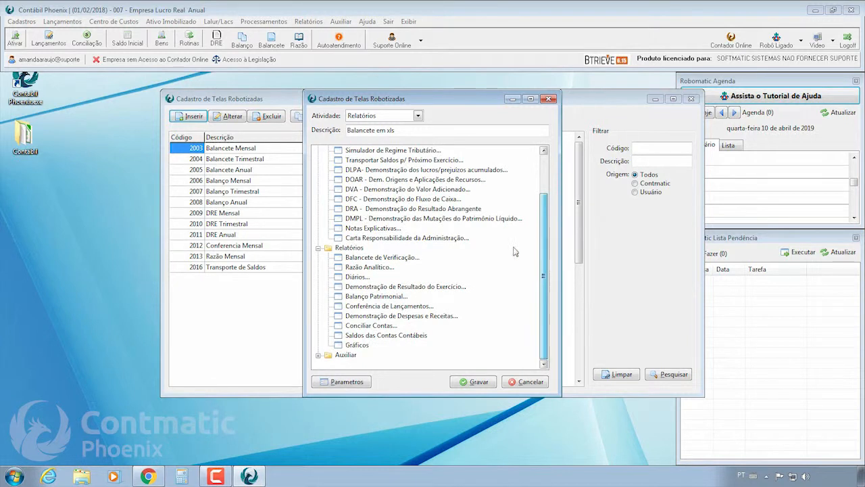
pyautogui.click(318, 354)
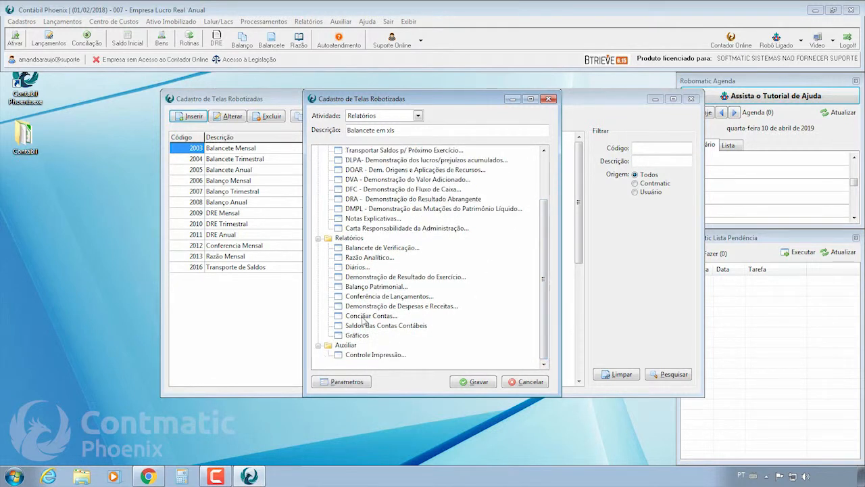
# Set Balancete de Verificação to output Planilha XLSX and save it as screen 10000.
pyautogui.doubleClick(366, 248)
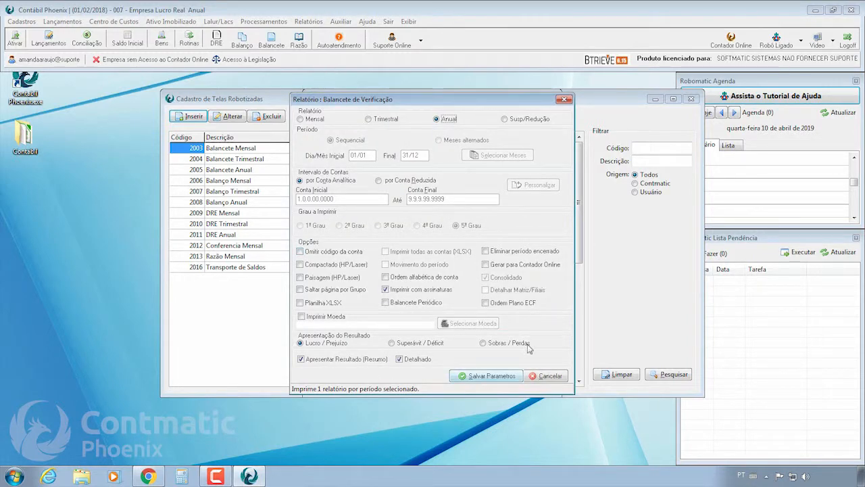
pyautogui.click(322, 306)
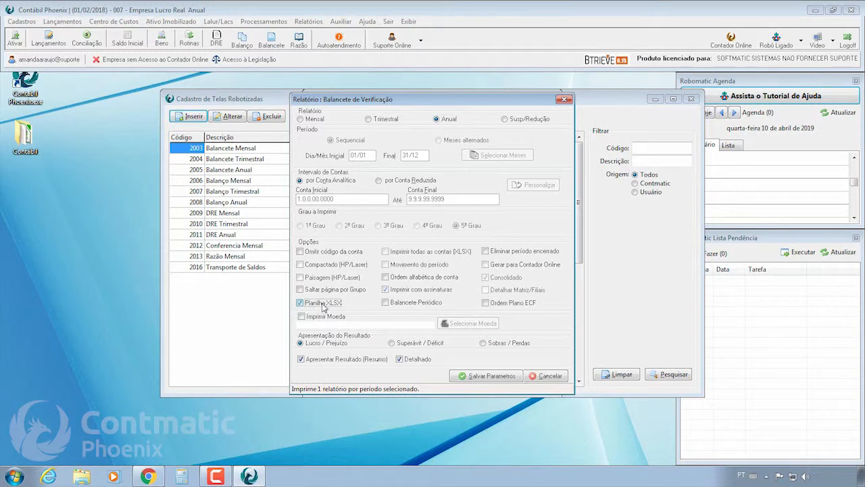
pyautogui.click(490, 375)
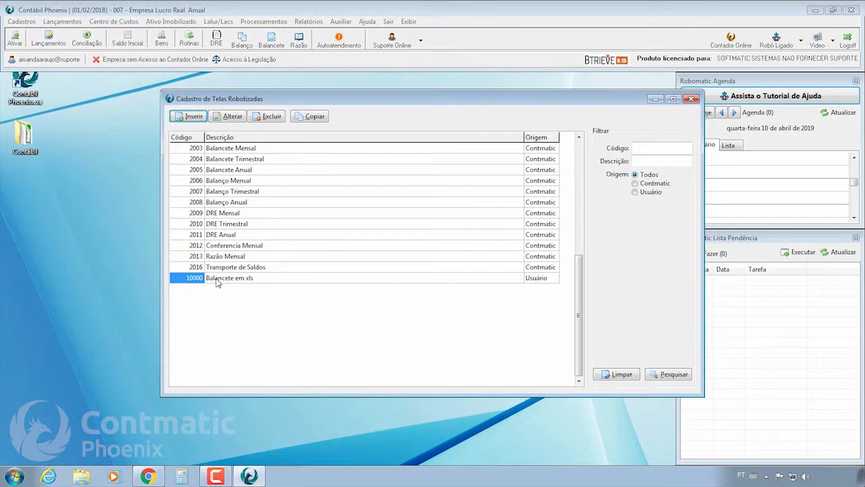
# Review the new 'Balancete em xls' entry and its Usuário origin.
pyautogui.click(539, 279)
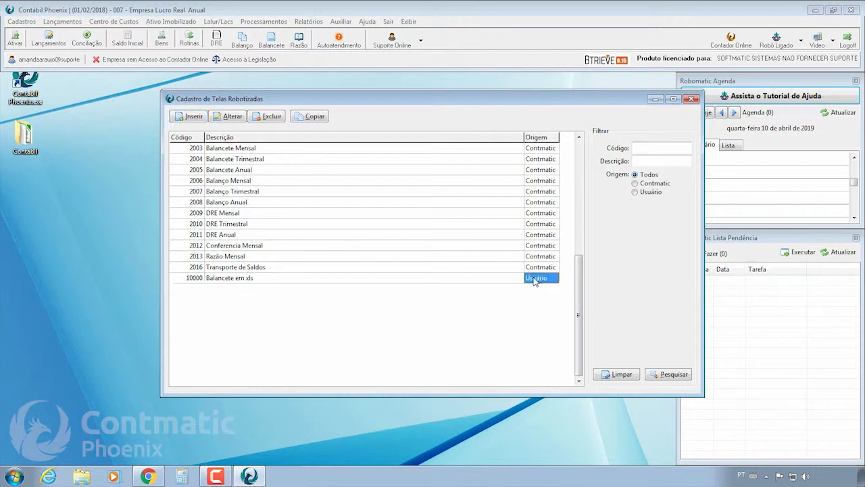
pyautogui.click(257, 279)
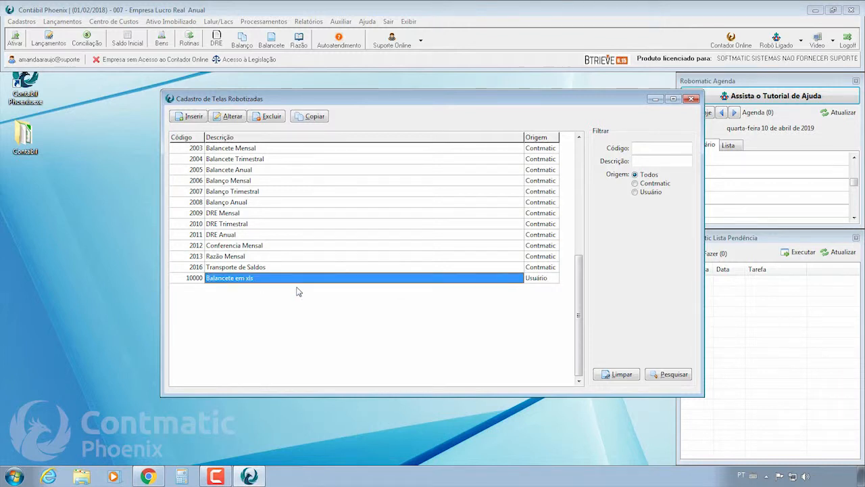
pyautogui.click(542, 281)
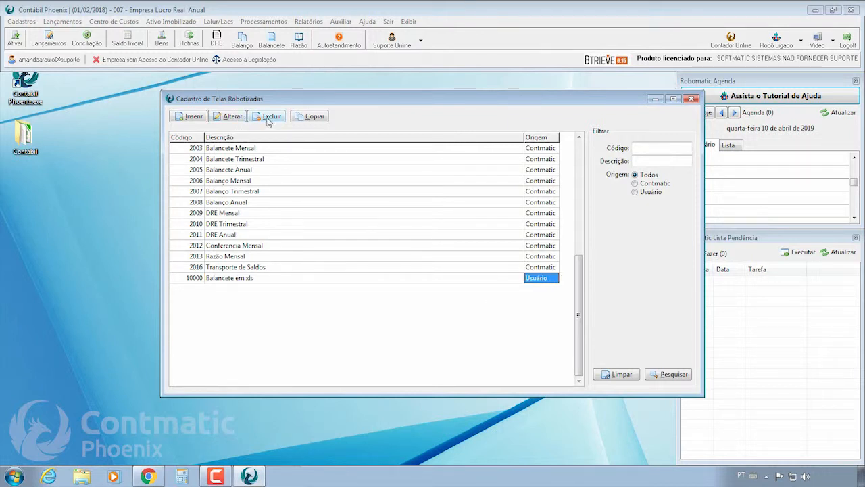
pyautogui.click(247, 277)
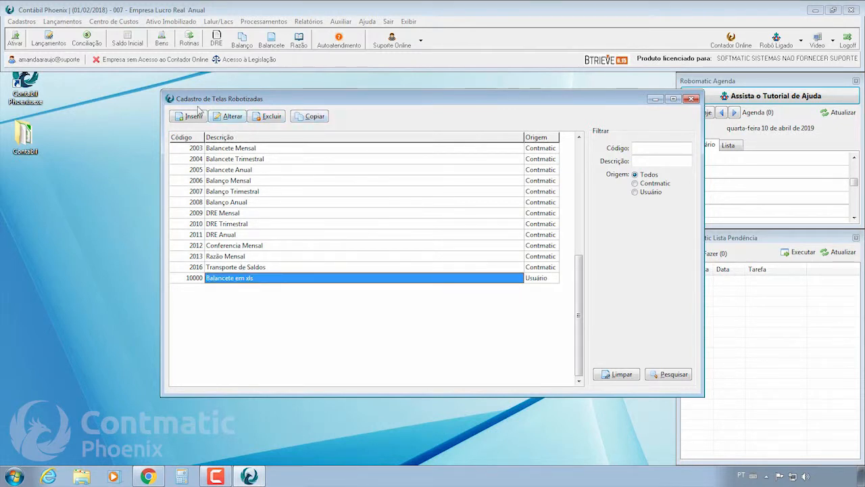
# Start a copy of 'Balancete em xls', dismiss the copy prompt, and close the register.
pyautogui.click(314, 116)
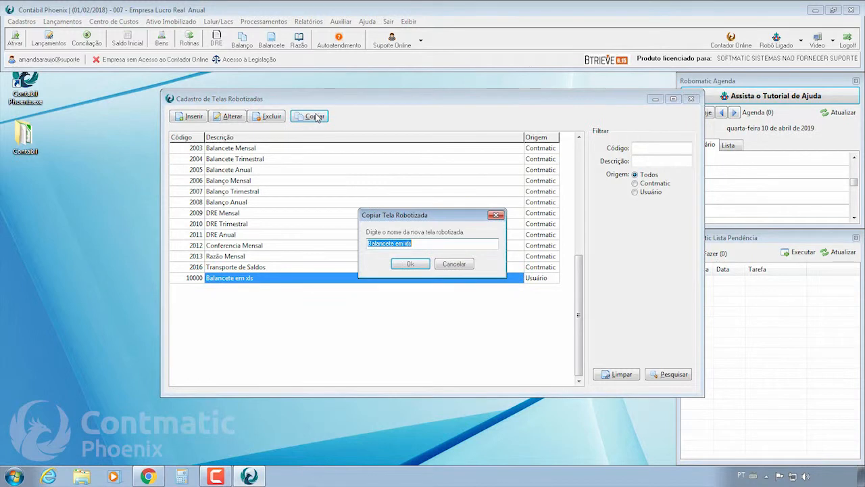
pyautogui.click(427, 242)
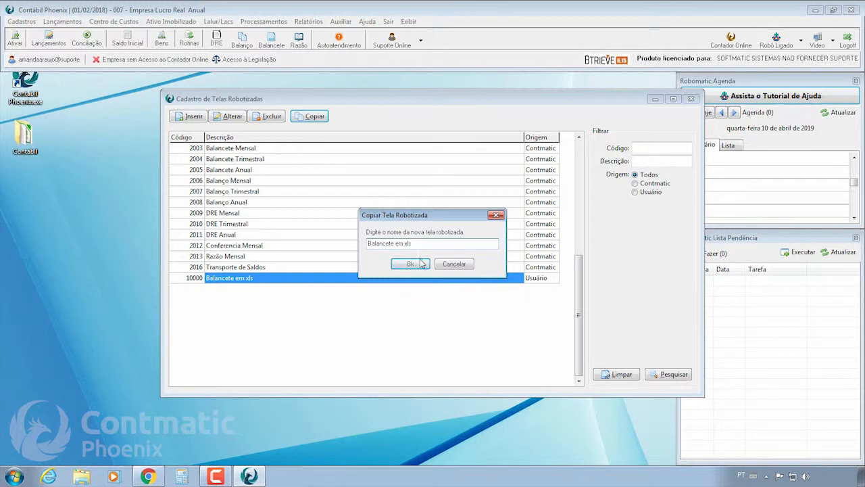
pyautogui.click(451, 263)
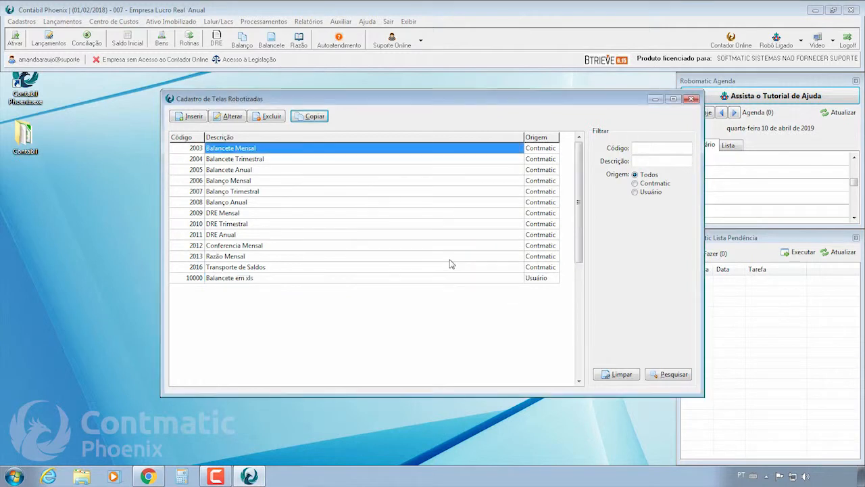
pyautogui.click(692, 100)
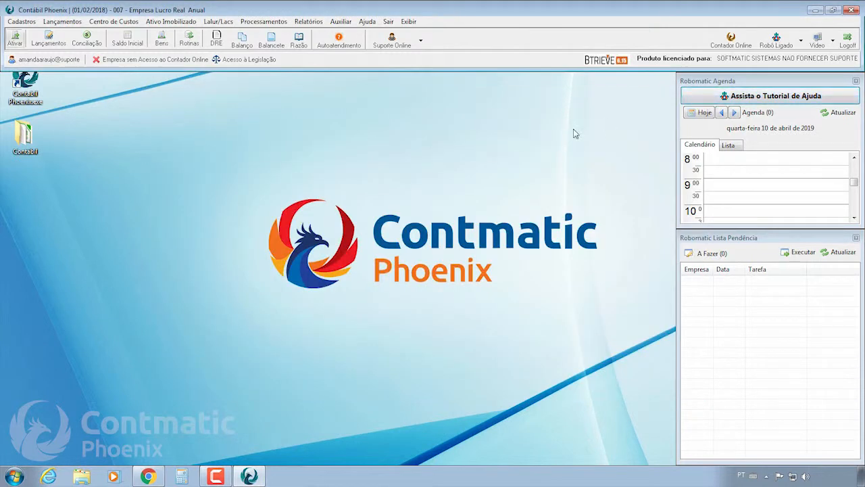
# In Cadastro de Tarefas Manuais, insert a new task named 'Conferencia'.
pyautogui.click(802, 42)
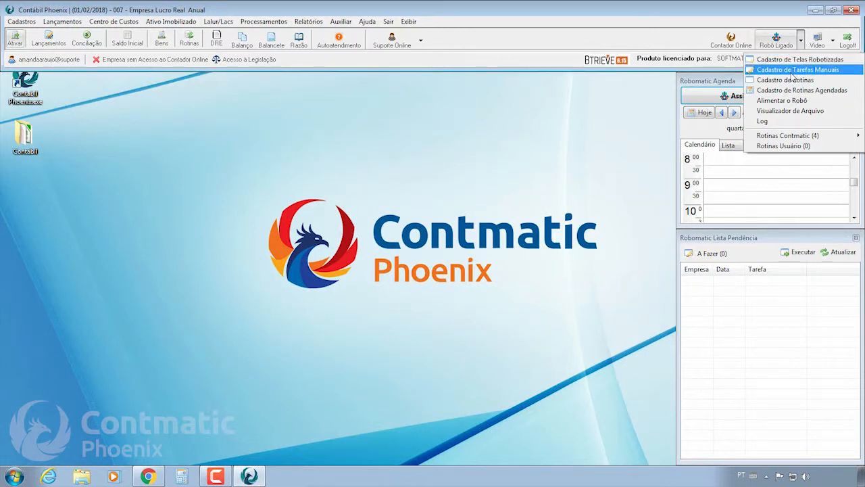
pyautogui.click(793, 71)
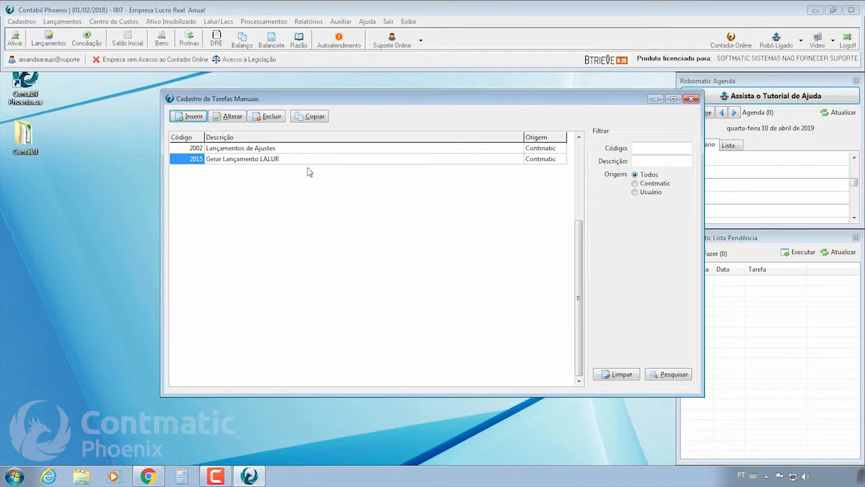
pyautogui.click(180, 117)
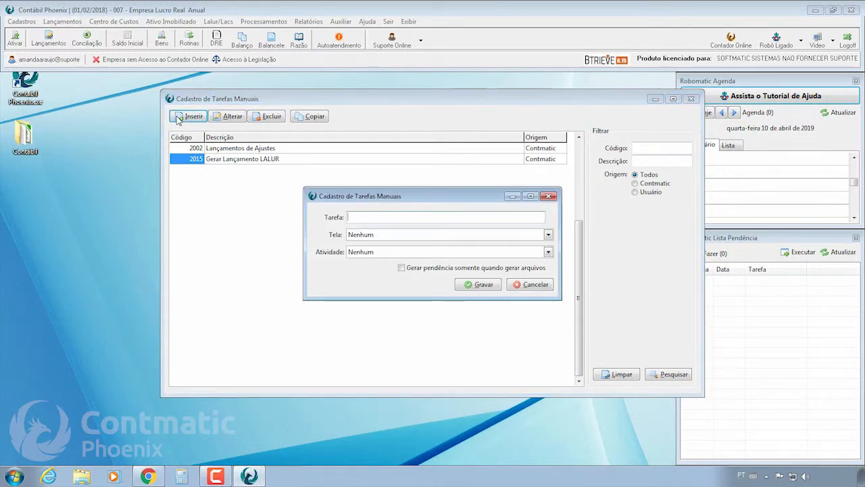
pyautogui.write('Conferencia')
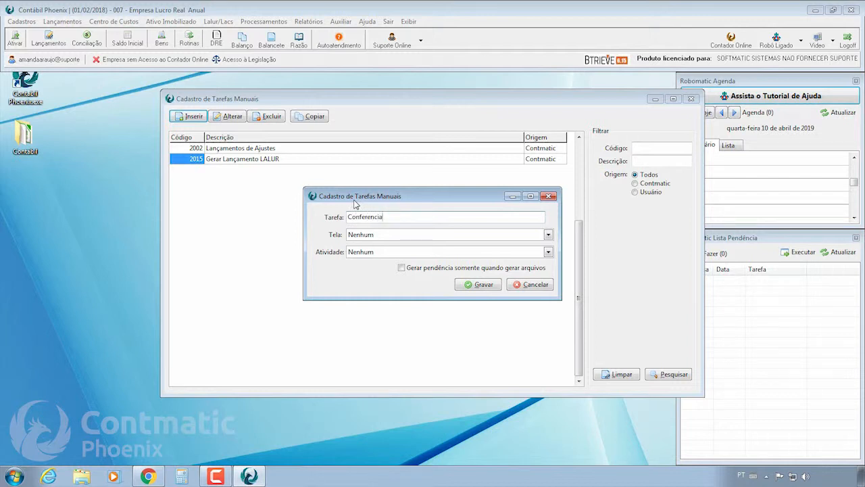
# Link the task to Lançamentos Contábeis with activity Relatórios and save it.
pyautogui.click(372, 236)
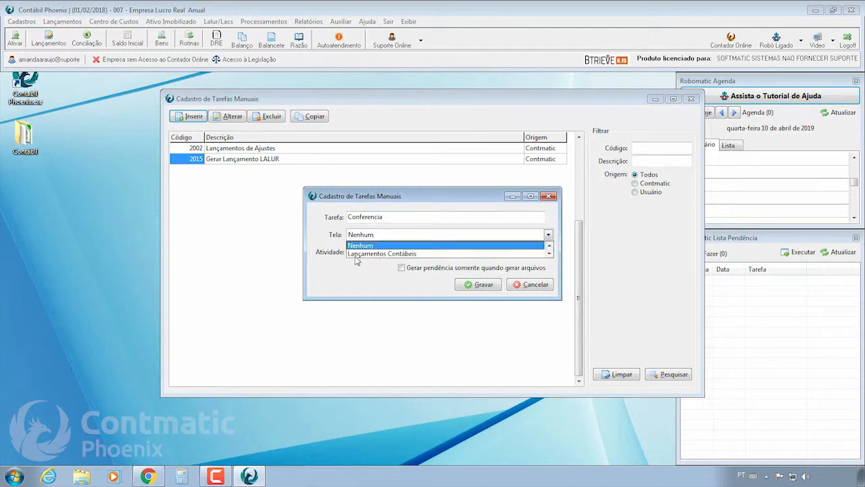
pyautogui.click(356, 254)
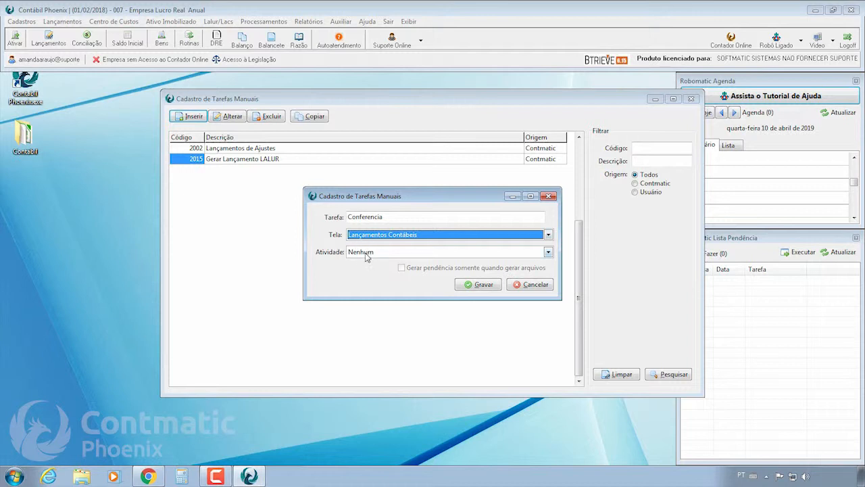
pyautogui.click(366, 254)
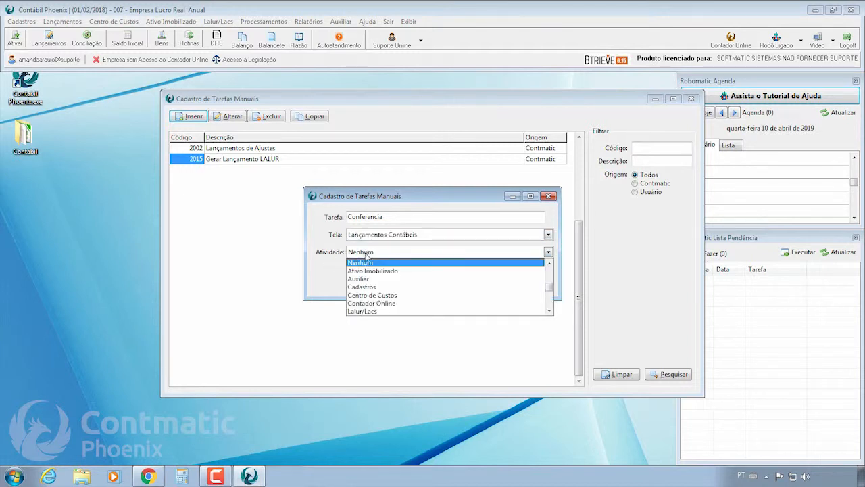
pyautogui.click(549, 311)
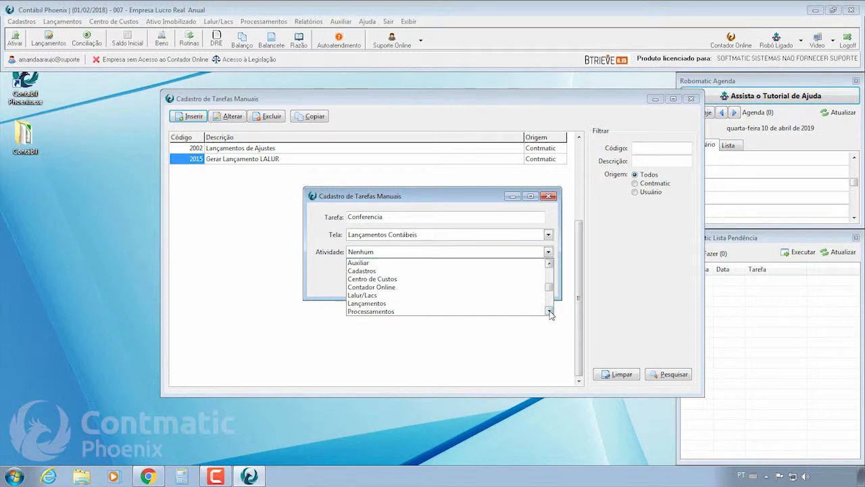
pyautogui.click(549, 311)
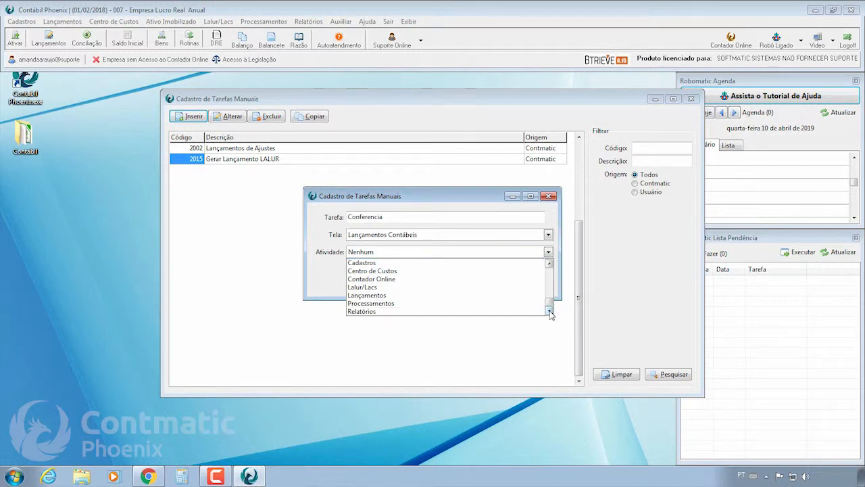
pyautogui.click(360, 312)
pyautogui.click(481, 285)
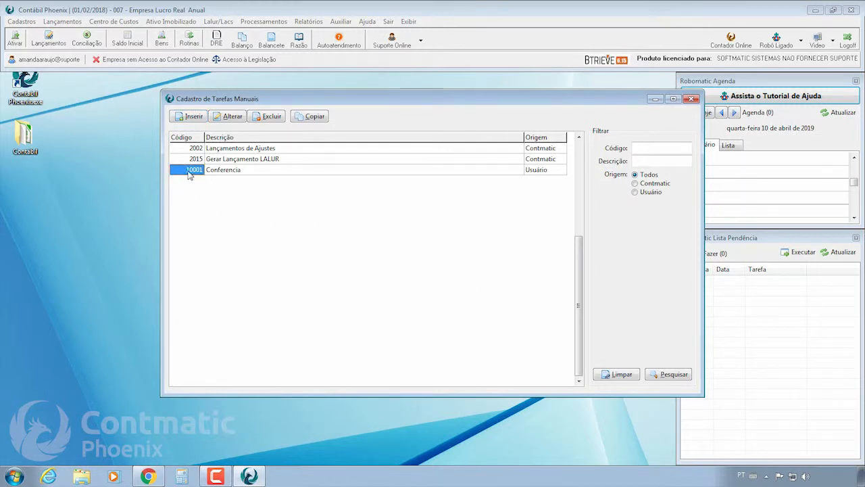
# Check task 10001 'Conferencia' and its Usuário origin, then close the register.
pyautogui.click(215, 174)
pyautogui.click(557, 170)
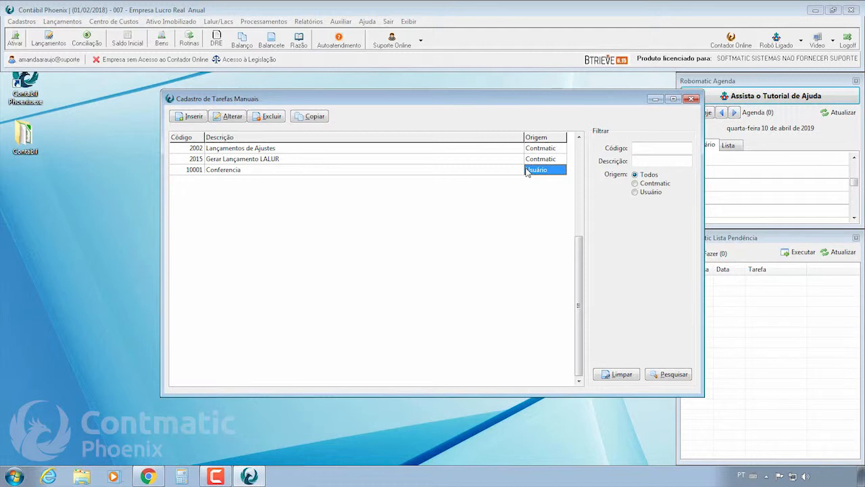
pyautogui.click(250, 172)
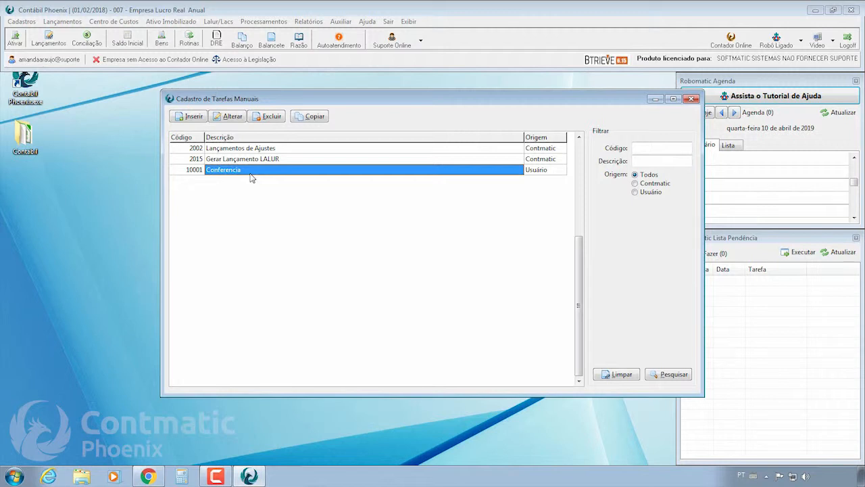
pyautogui.click(691, 99)
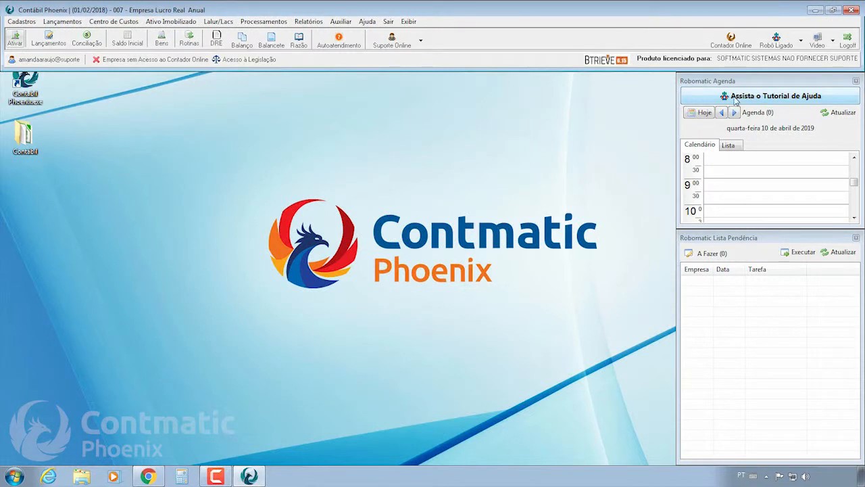
# In Cadastro de Rotinas, review the Telas of Contabilização Padrão, then close its form.
pyautogui.click(802, 40)
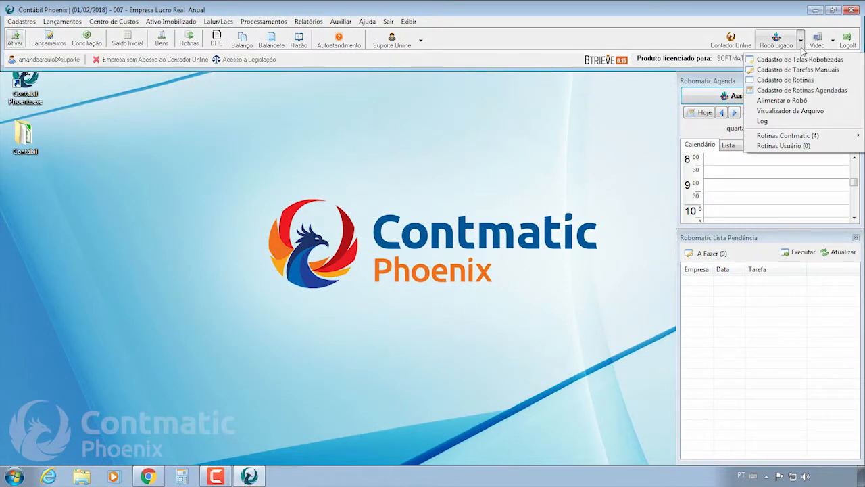
pyautogui.click(785, 80)
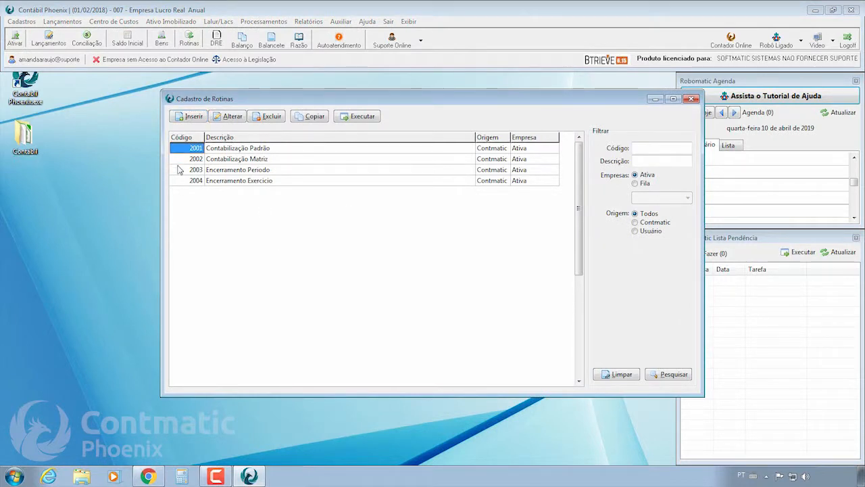
pyautogui.click(270, 149)
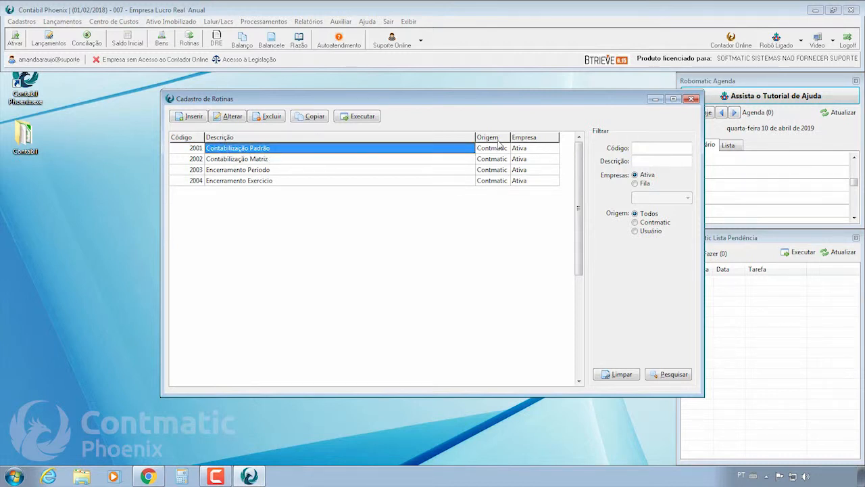
pyautogui.doubleClick(213, 151)
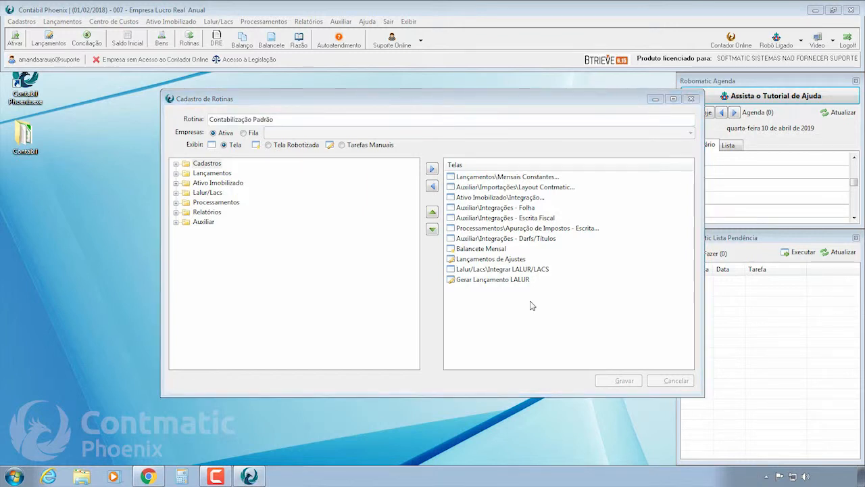
pyautogui.click(519, 302)
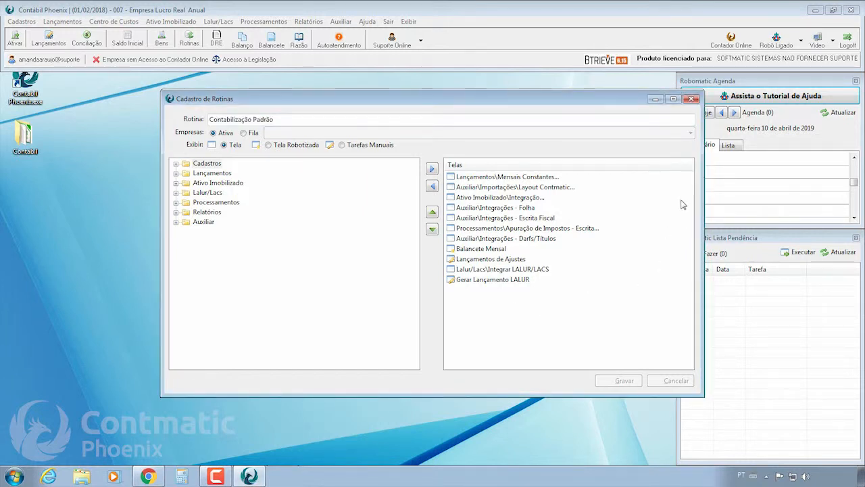
pyautogui.click(691, 99)
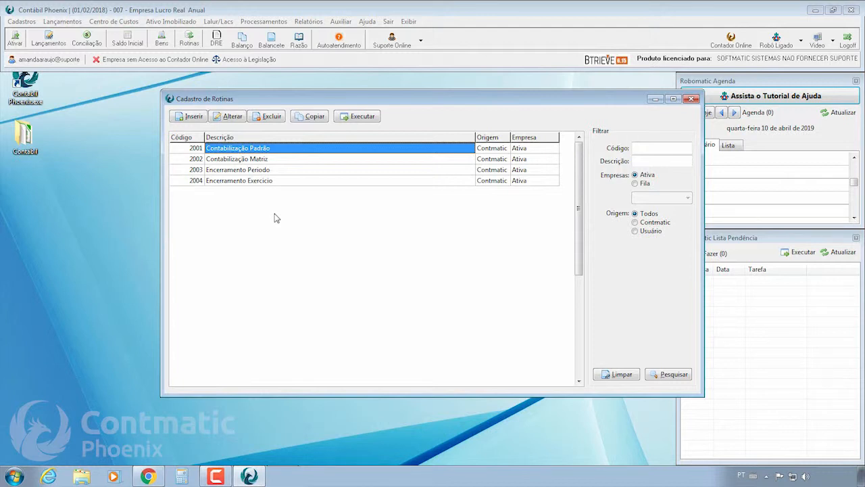
# Insert routine 'Contabilização do mês', check the Fila companies, then set Empresas to Ativa.
pyautogui.click(191, 117)
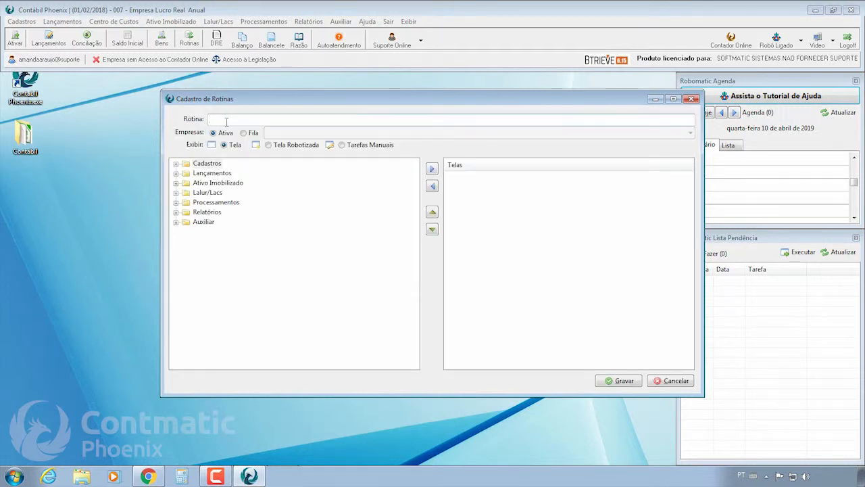
pyautogui.write('Contabilização do mês')
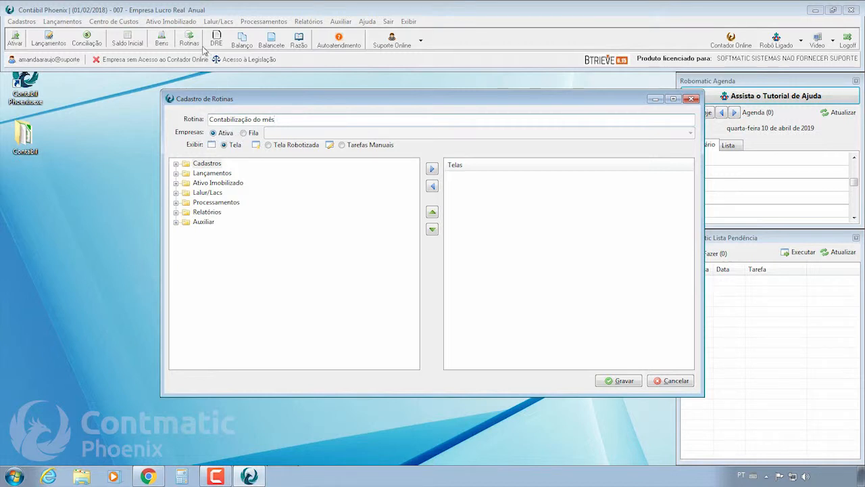
pyautogui.click(244, 134)
pyautogui.click(272, 134)
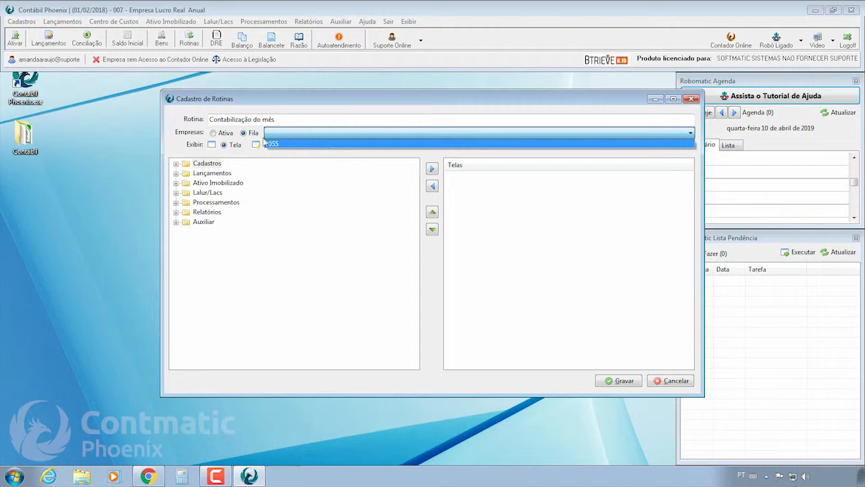
pyautogui.click(215, 133)
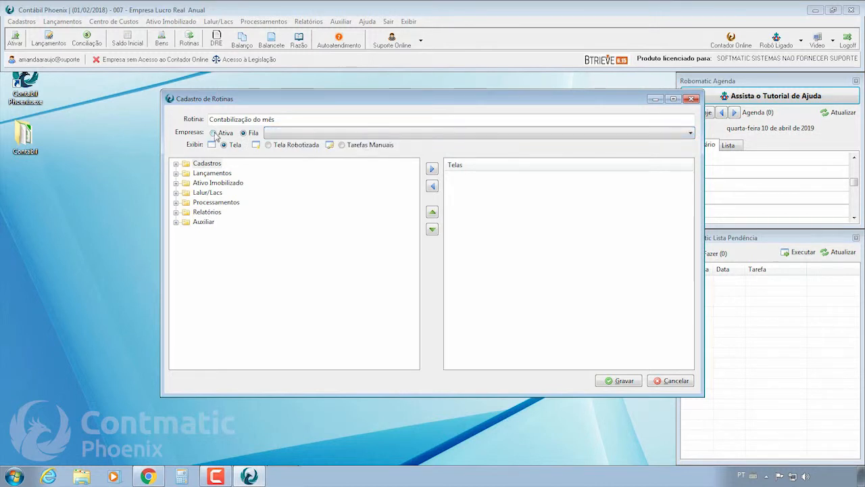
pyautogui.click(215, 133)
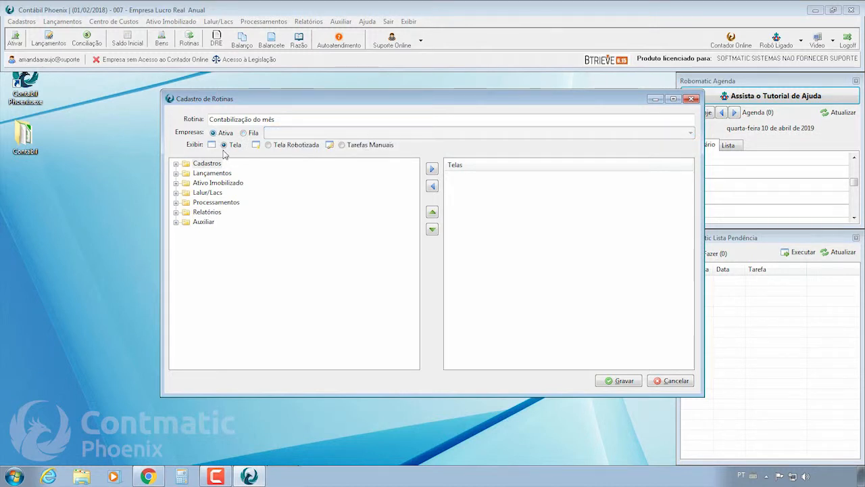
# Expand the Cadastros, Lançamentos, Ativo Imobilizado, Lalur/Lacs and Processamentos screen groups.
pyautogui.click(176, 163)
pyautogui.click(176, 183)
pyautogui.click(175, 212)
pyautogui.click(176, 232)
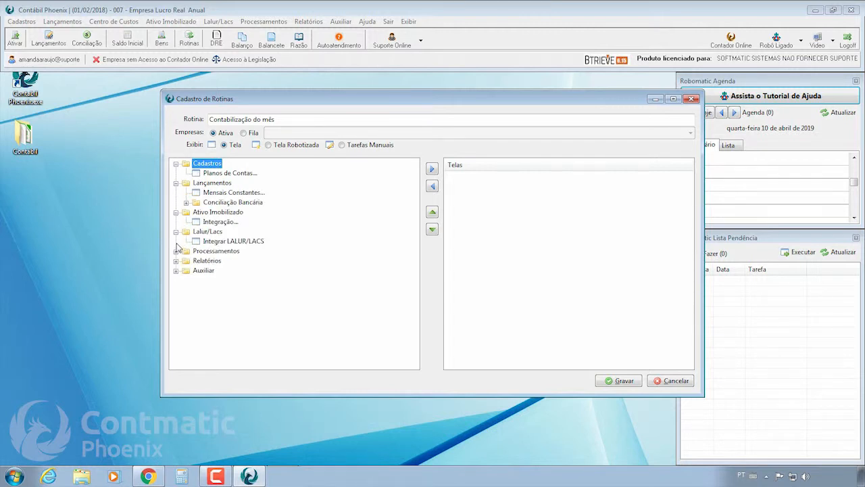
pyautogui.click(176, 251)
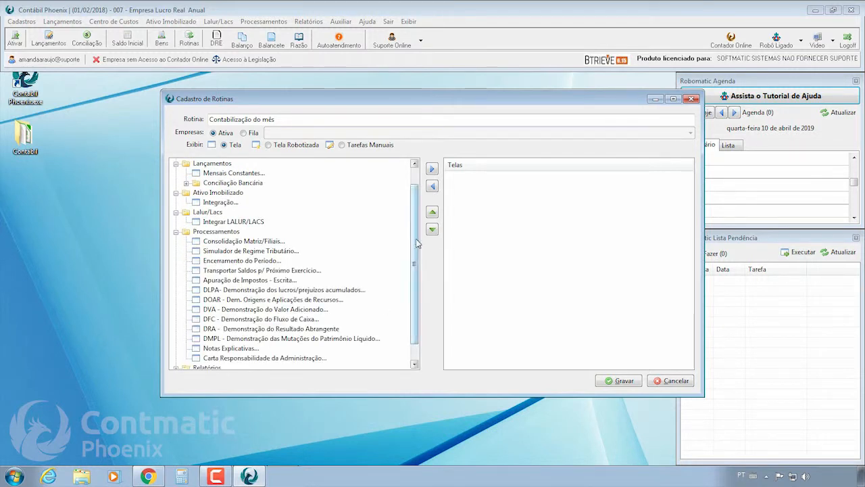
pyautogui.scroll(-1, 418, 265)
# Expand Relatórios, Auxiliar, Importações and Conciliação Bancária, then scroll through the screen tree.
pyautogui.click(175, 348)
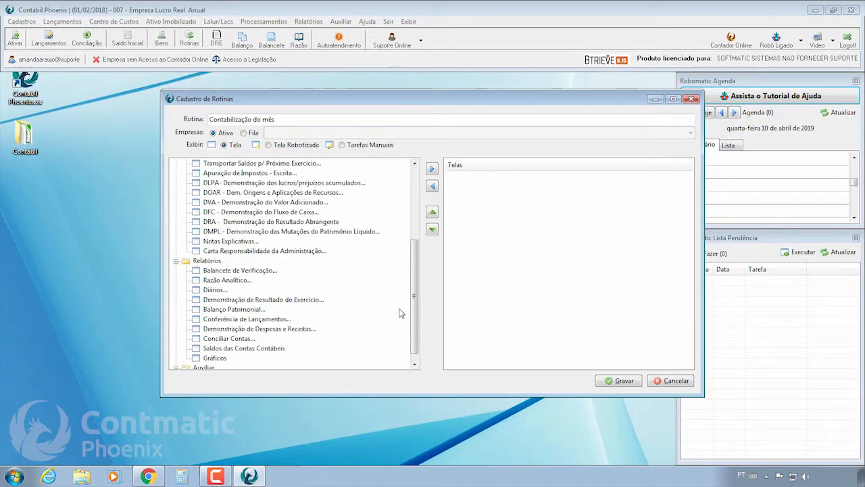
pyautogui.scroll(-1, 412, 284)
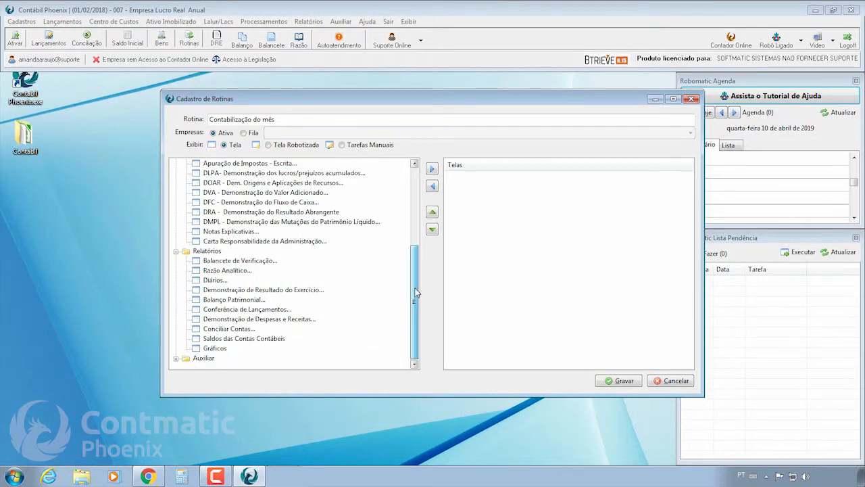
pyautogui.click(176, 358)
pyautogui.click(186, 358)
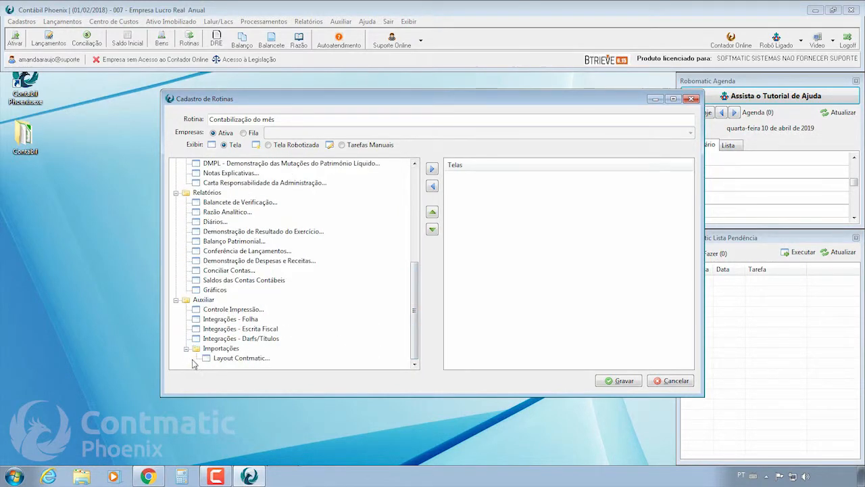
pyautogui.moveTo(413, 336); pyautogui.dragTo(414, 242)
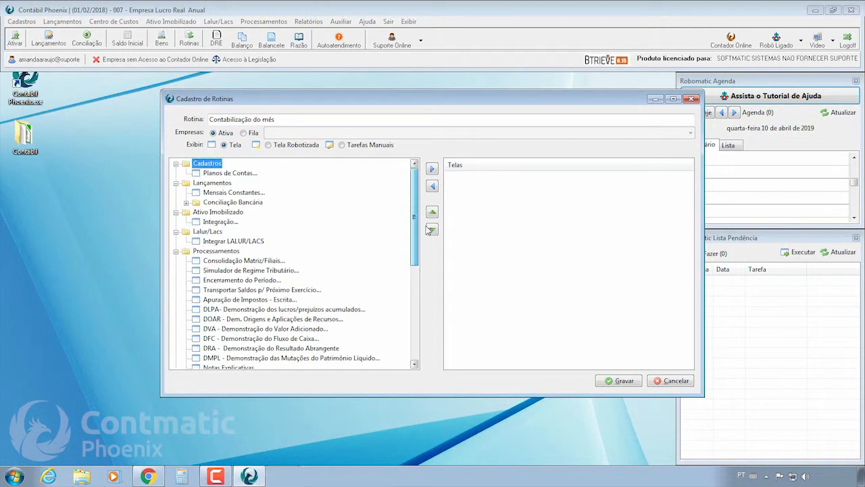
pyautogui.click(185, 202)
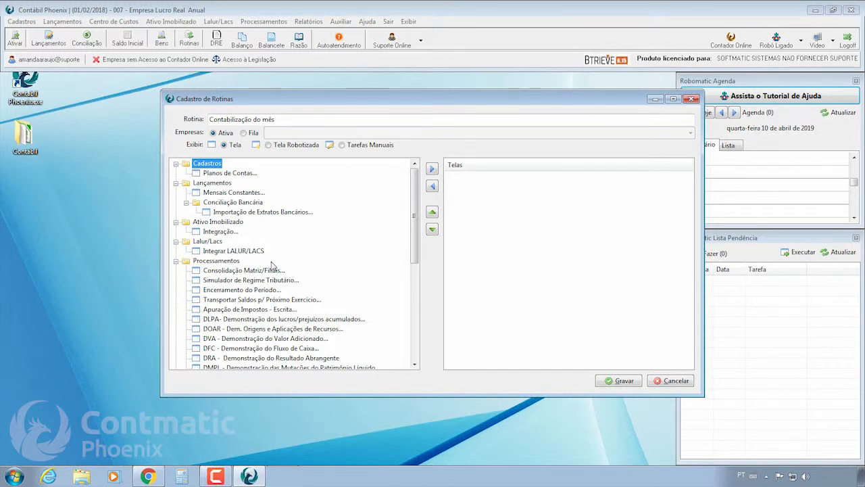
pyautogui.moveTo(416, 229); pyautogui.dragTo(417, 258)
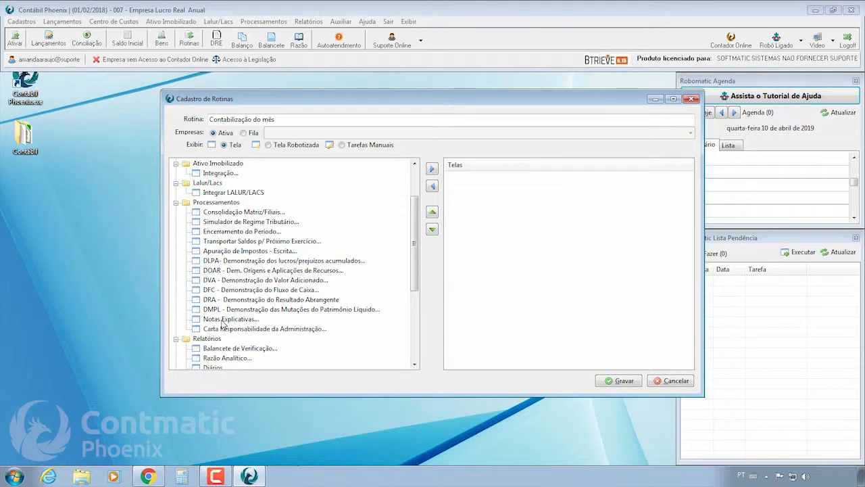
pyautogui.moveTo(415, 247); pyautogui.dragTo(427, 299)
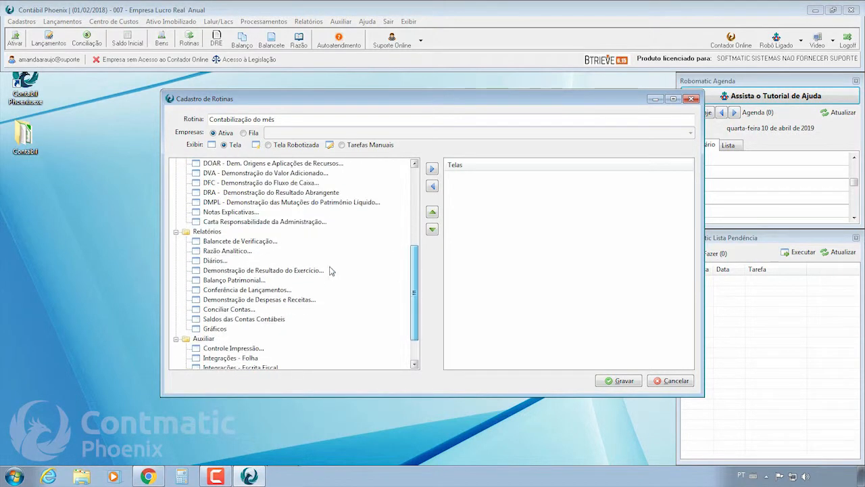
pyautogui.moveTo(415, 282); pyautogui.dragTo(415, 301)
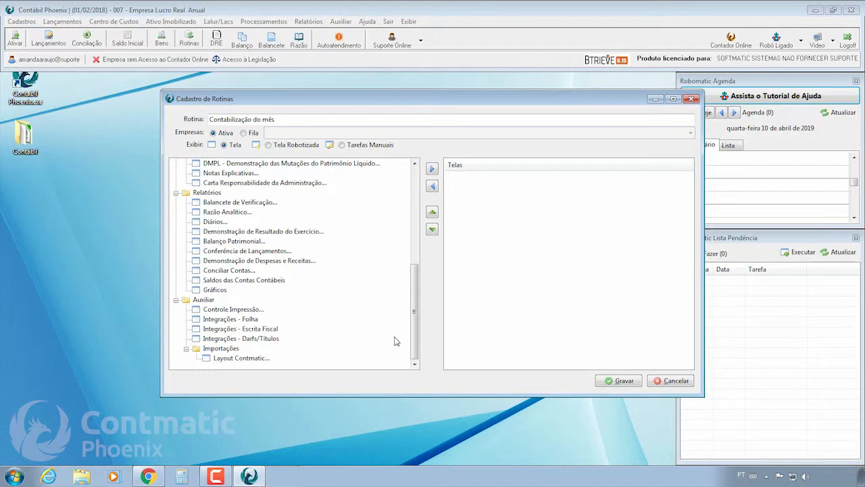
pyautogui.moveTo(413, 343); pyautogui.dragTo(411, 247)
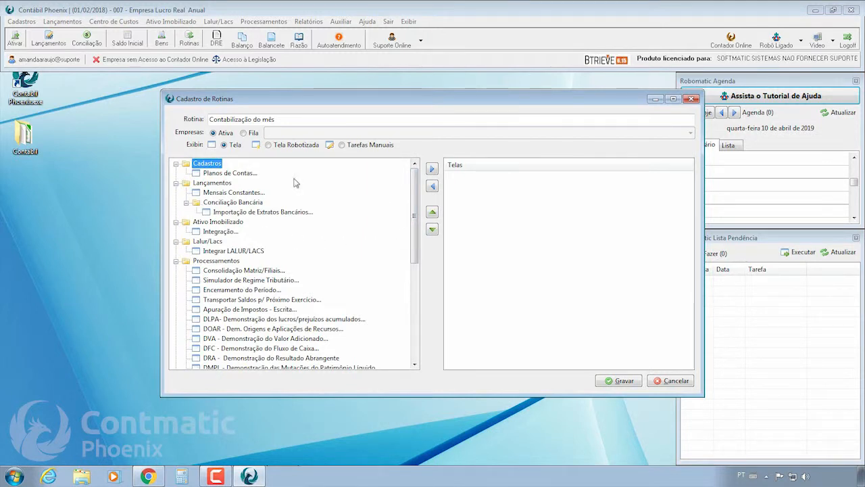
pyautogui.scroll(-7, 418, 233)
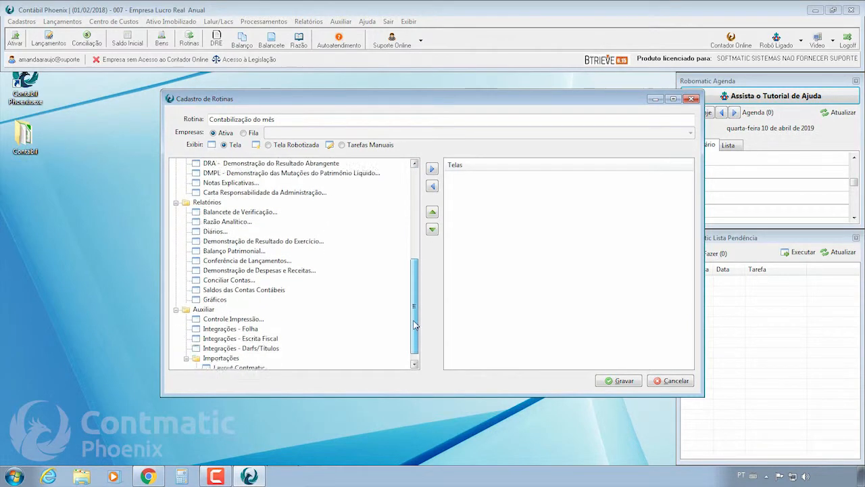
# Add the Integrações - Folha, Escrita Fiscal, Darfs/Títulos and Layout Contmatic screens to the routine.
pyautogui.doubleClick(230, 319)
pyautogui.doubleClick(241, 330)
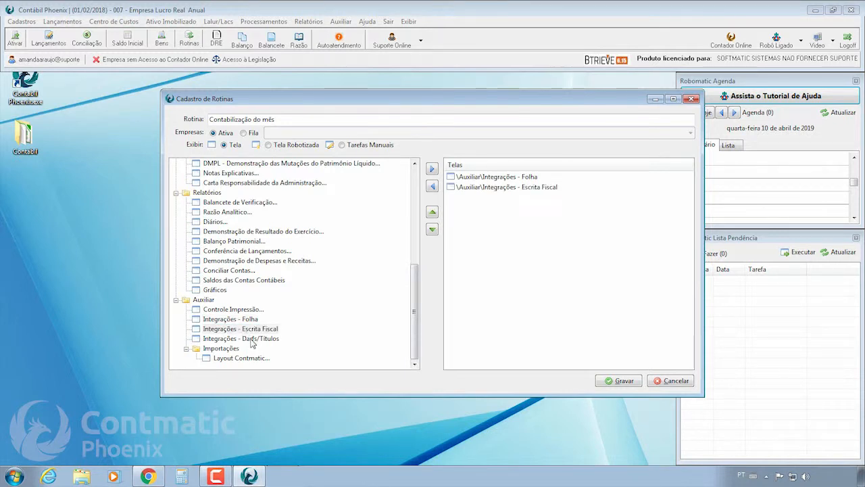
pyautogui.click(252, 339)
pyautogui.doubleClick(250, 339)
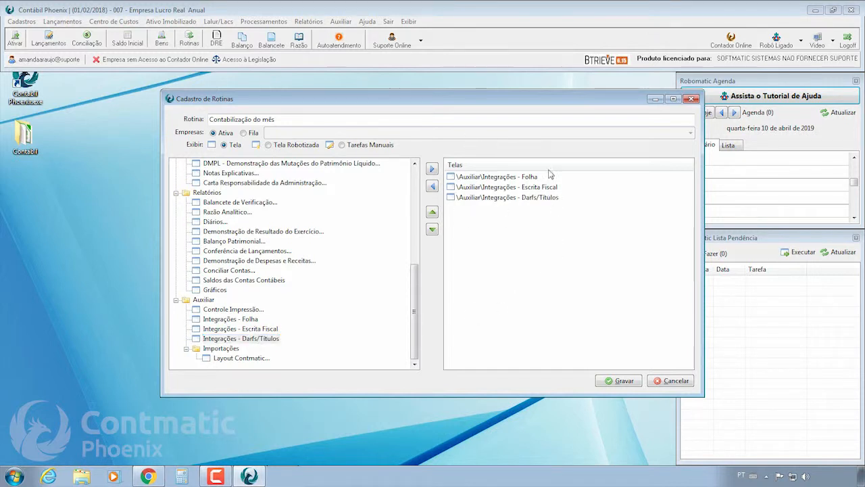
pyautogui.doubleClick(223, 359)
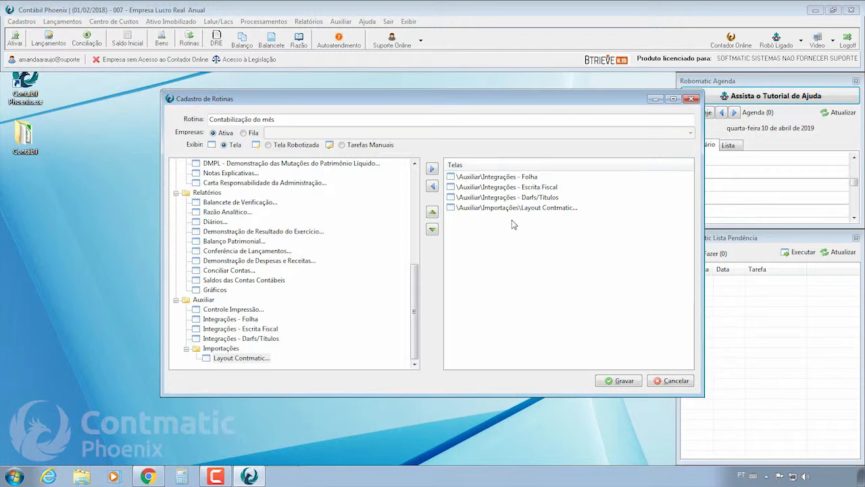
# Move Integrações - Folha down one place and back to first position.
pyautogui.click(536, 177)
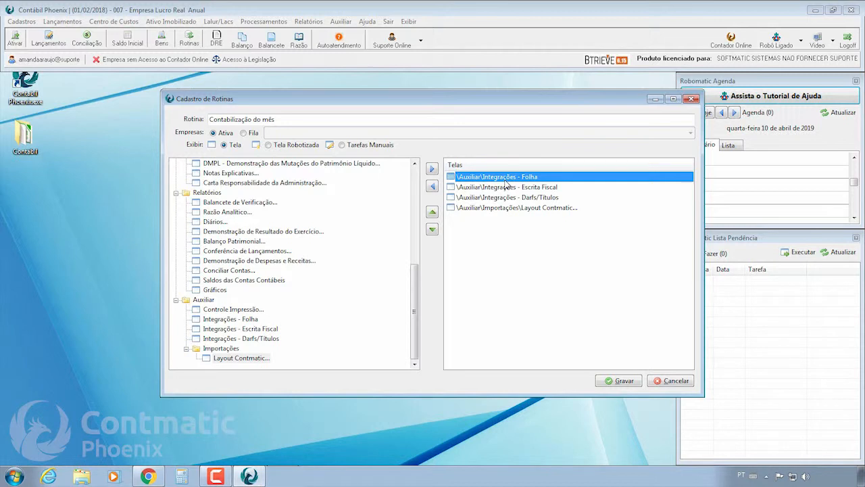
pyautogui.click(432, 229)
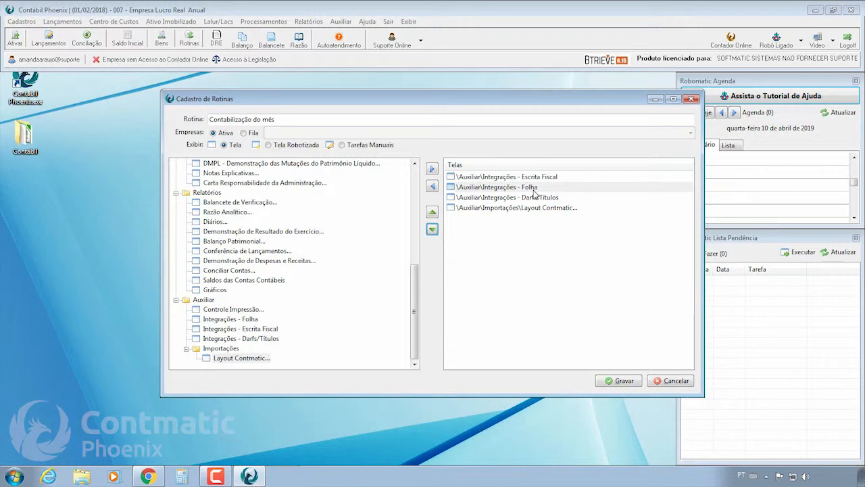
pyautogui.click(433, 214)
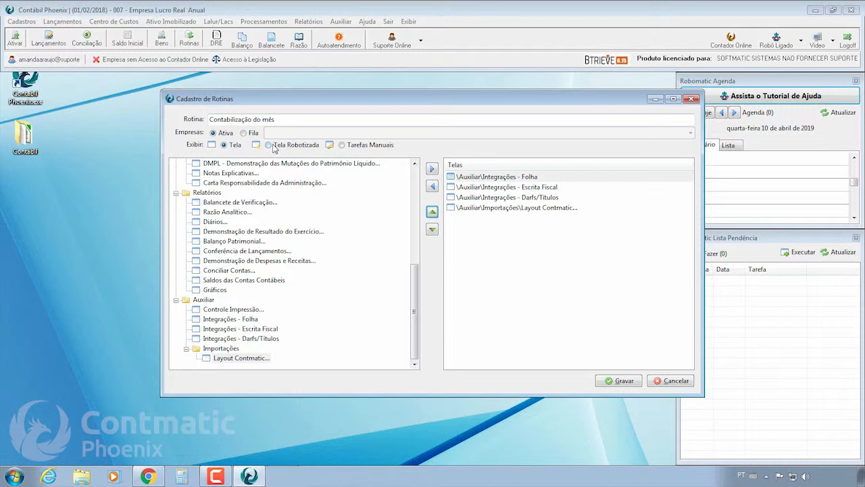
# Add the robotized 'Balancete em xls - 10000' report, then list the Tarefas Manuais.
pyautogui.click(274, 147)
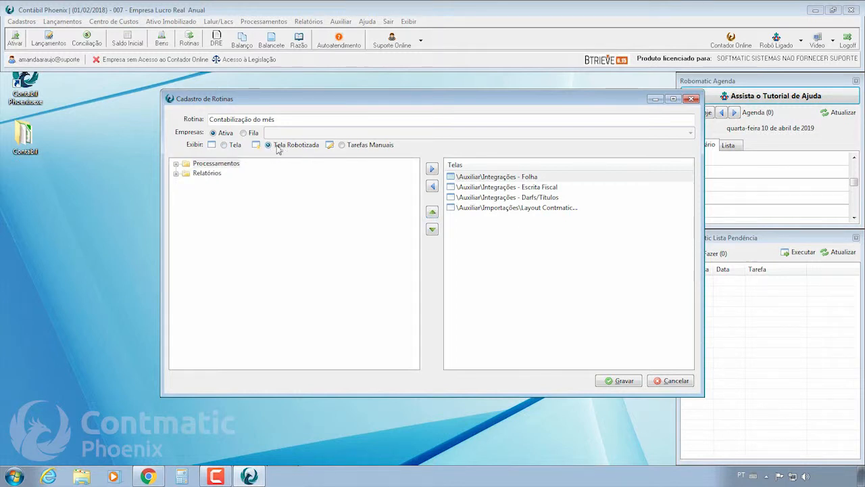
pyautogui.click(175, 174)
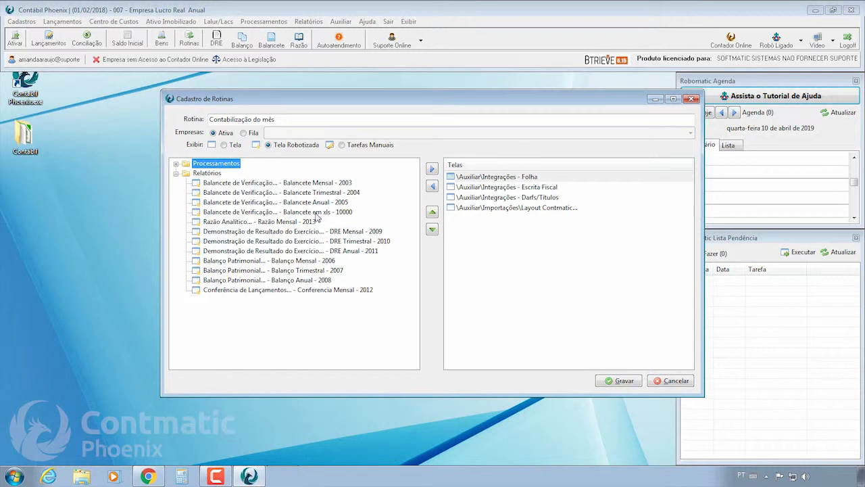
pyautogui.doubleClick(243, 212)
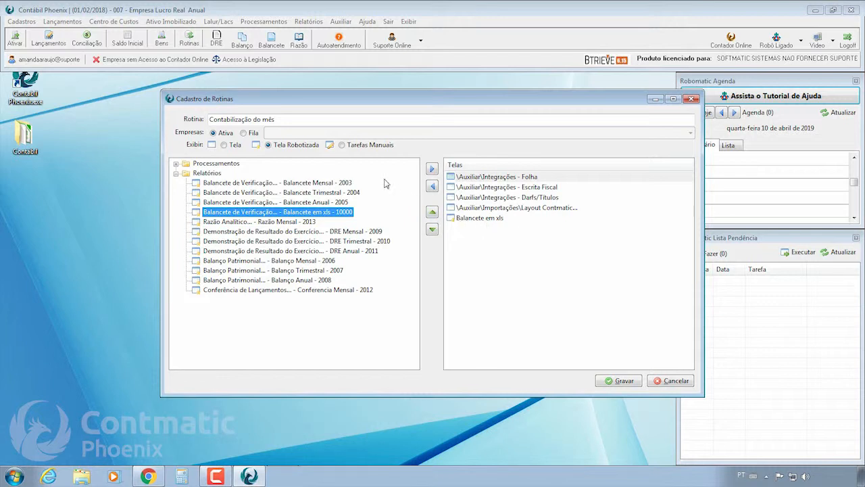
pyautogui.click(368, 145)
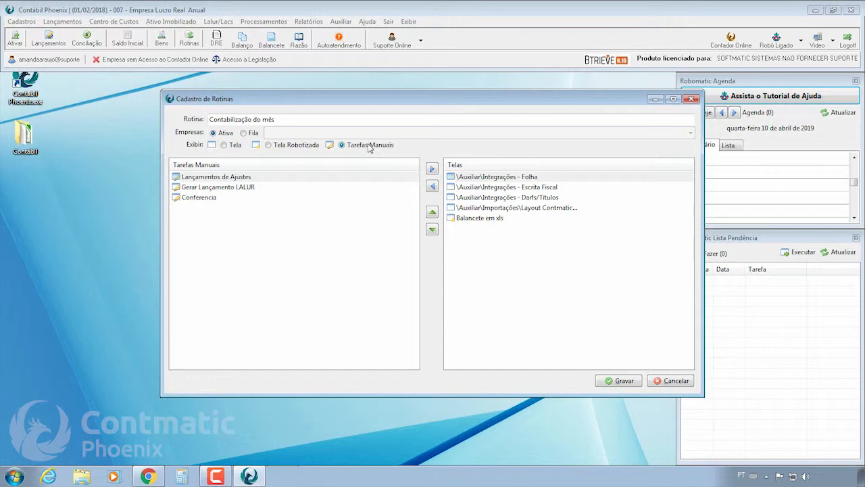
pyautogui.click(193, 198)
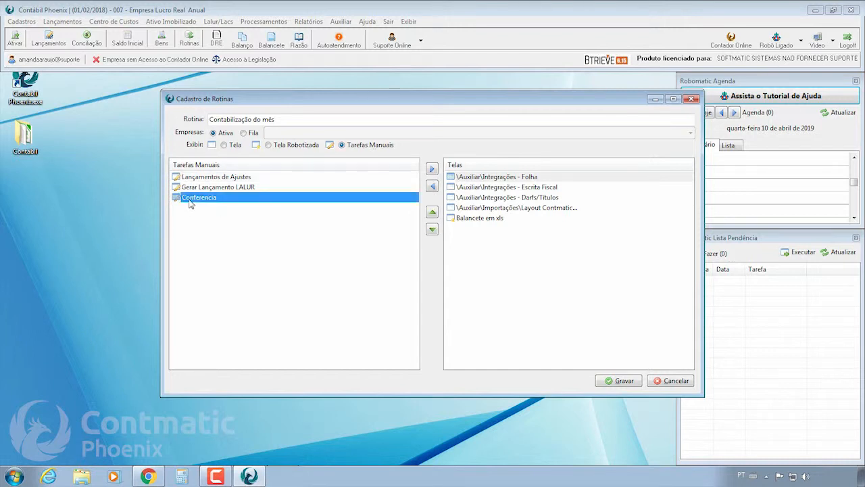
pyautogui.doubleClick(195, 201)
pyautogui.click(480, 230)
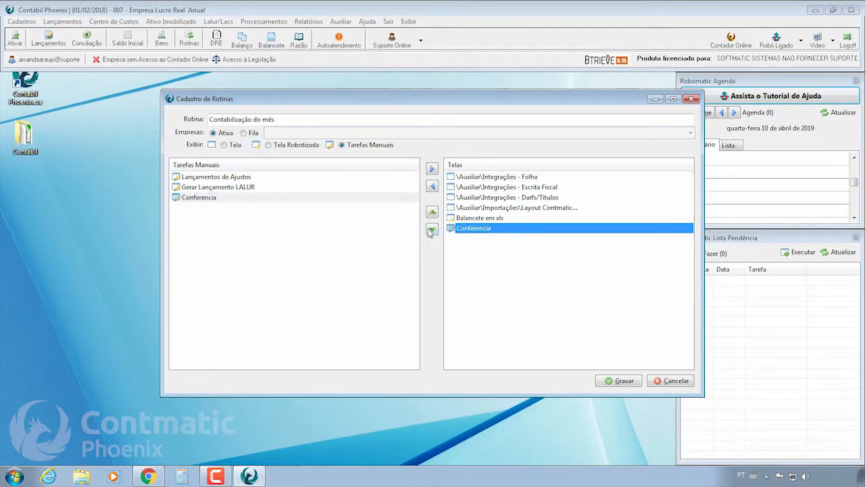
pyautogui.doubleClick(485, 234)
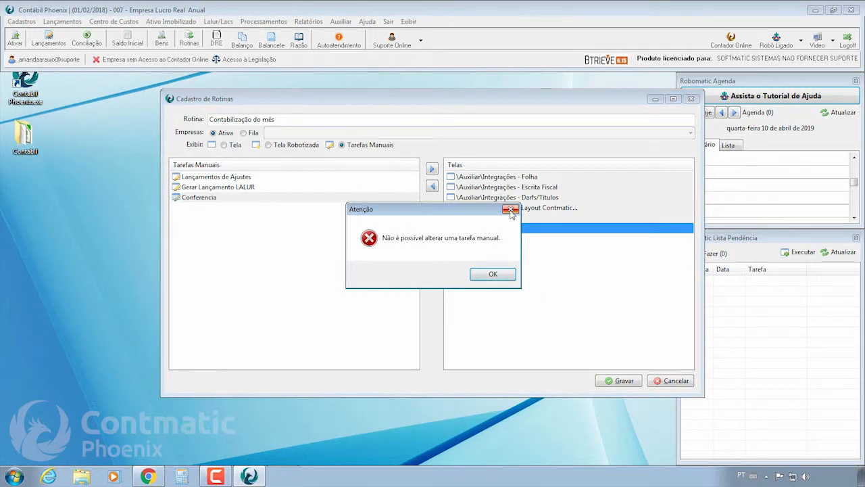
pyautogui.press('Return')
pyautogui.click(467, 230)
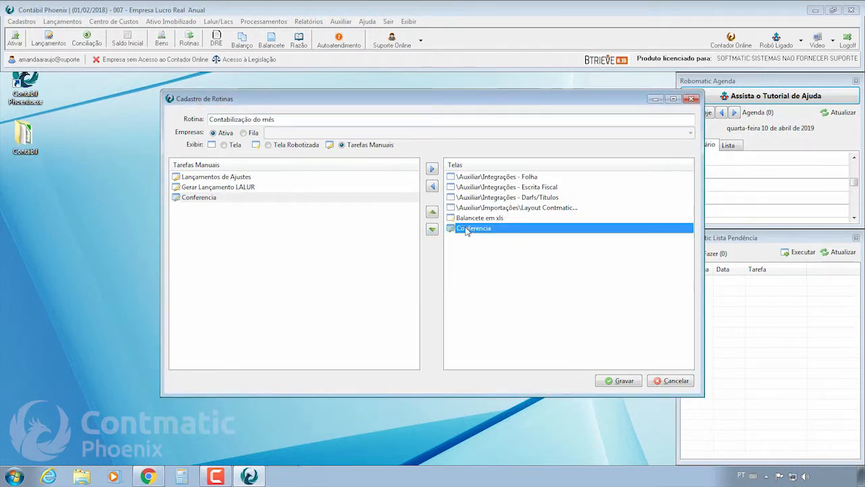
pyautogui.click(433, 186)
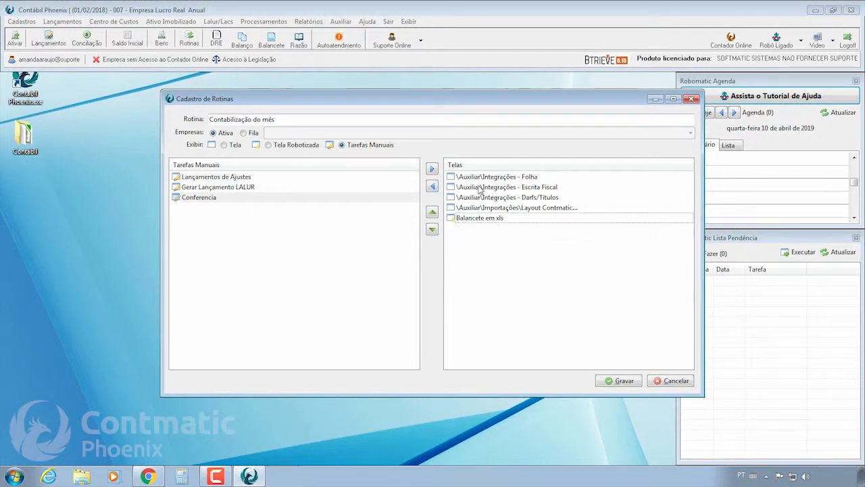
# Save the Contabilização do mês routine with Gravar.
pyautogui.click(618, 381)
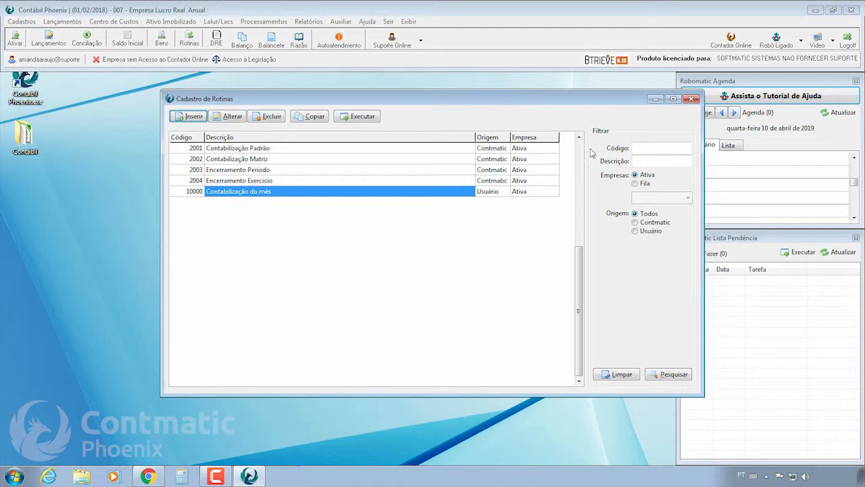
# Close the routines register and feed 007_2018_Lctos.xls from the desktop Contábil folder to the robot.
pyautogui.click(691, 100)
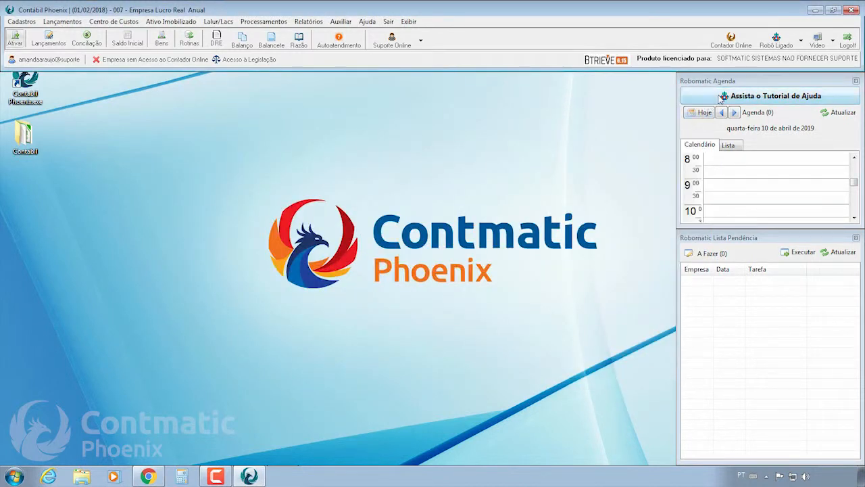
pyautogui.click(801, 41)
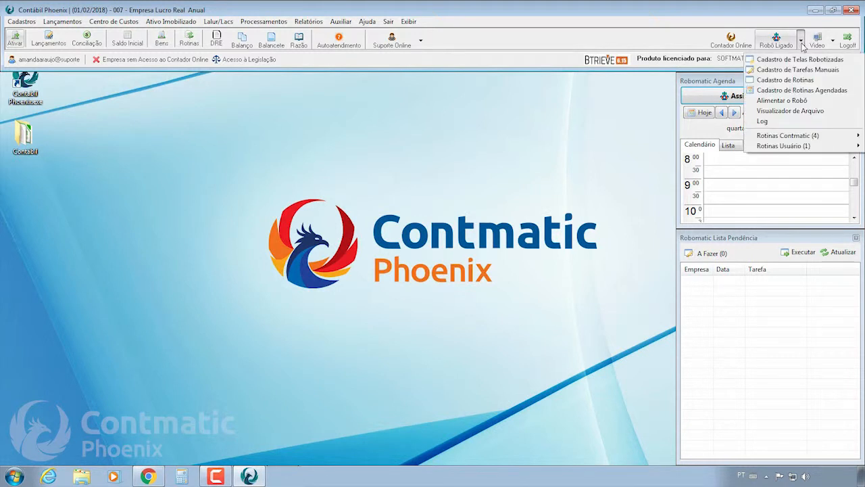
pyautogui.click(800, 101)
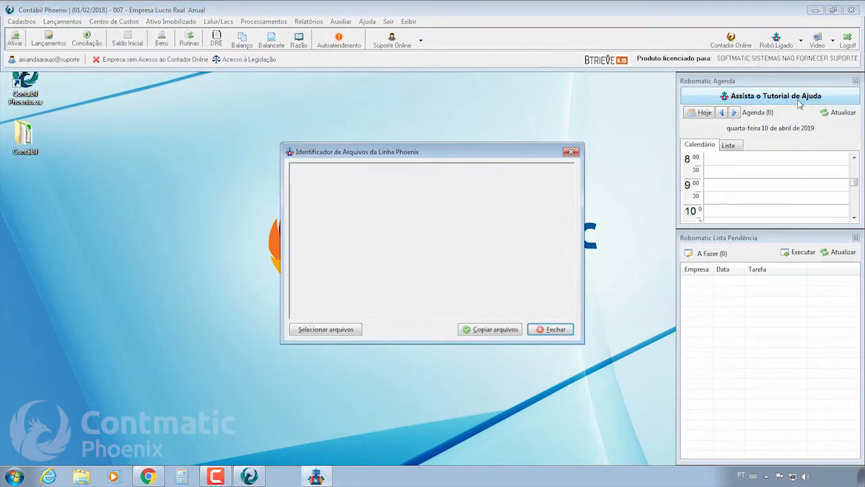
pyautogui.click(354, 329)
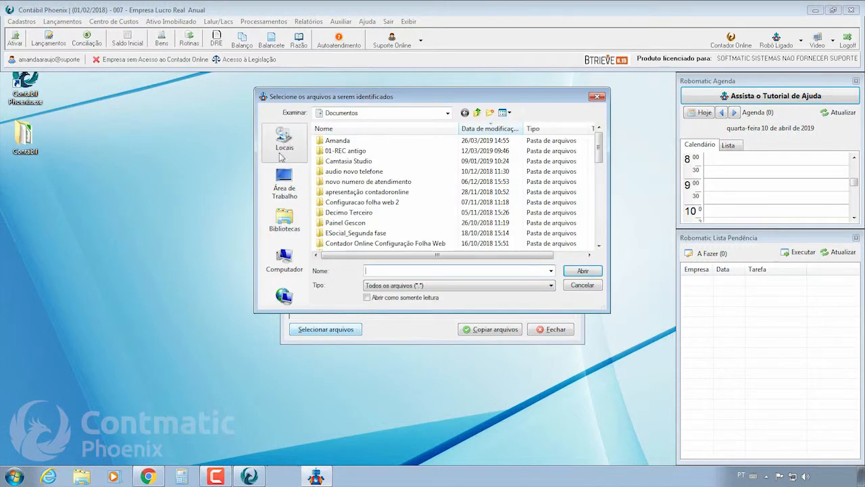
pyautogui.click(292, 196)
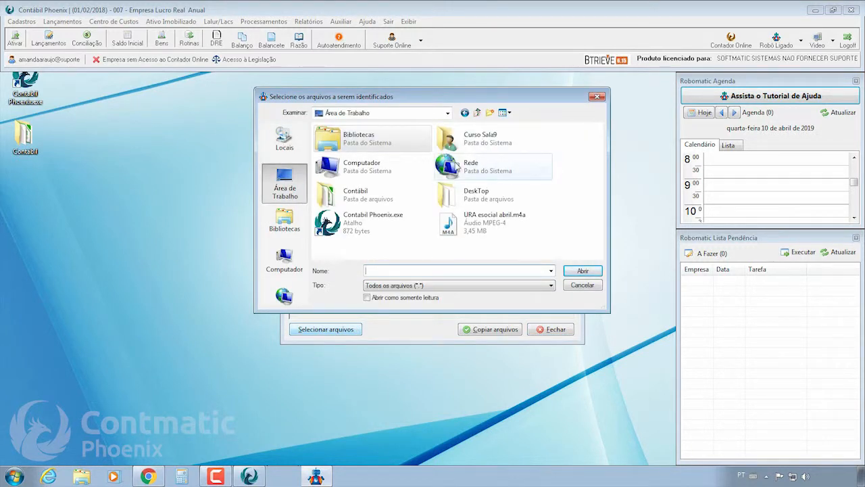
pyautogui.doubleClick(343, 202)
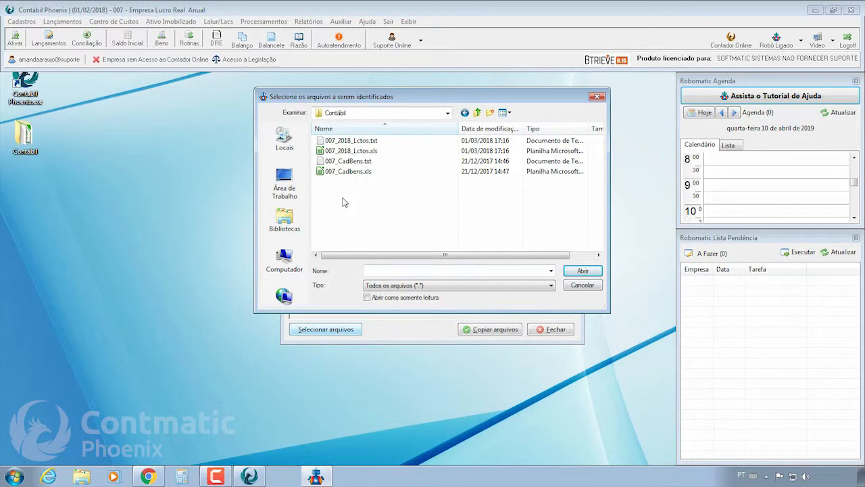
pyautogui.click(351, 154)
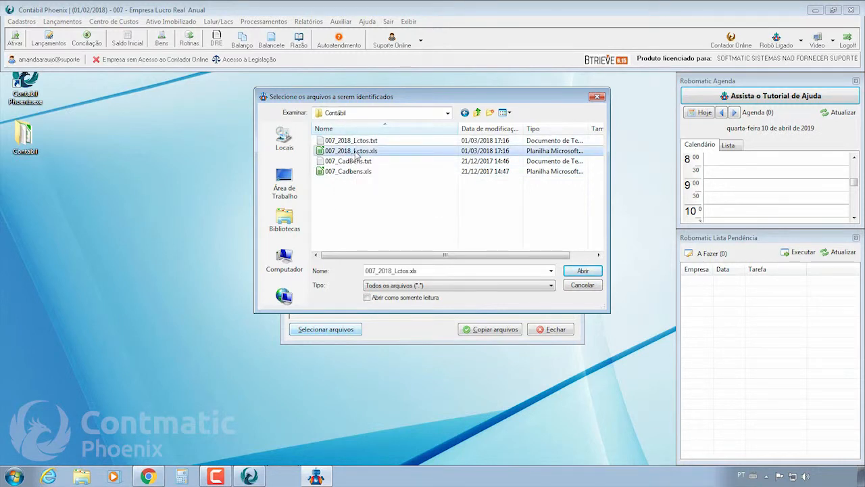
pyautogui.doubleClick(357, 154)
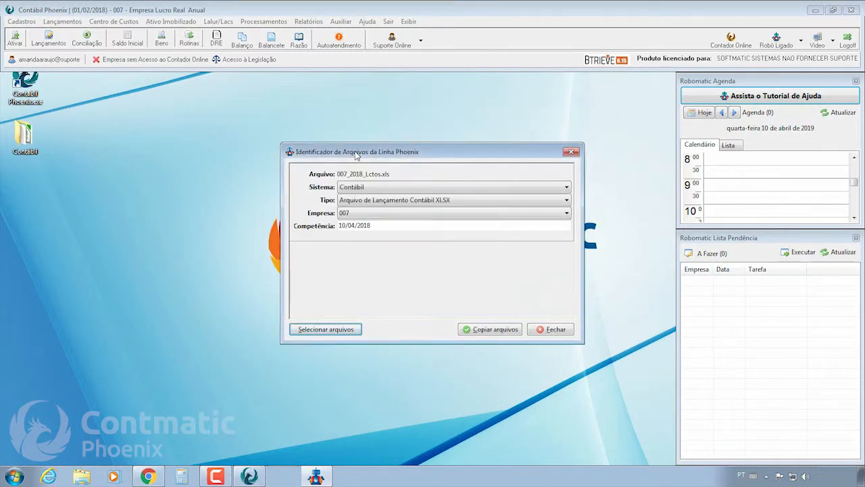
pyautogui.click(481, 332)
pyautogui.click(477, 272)
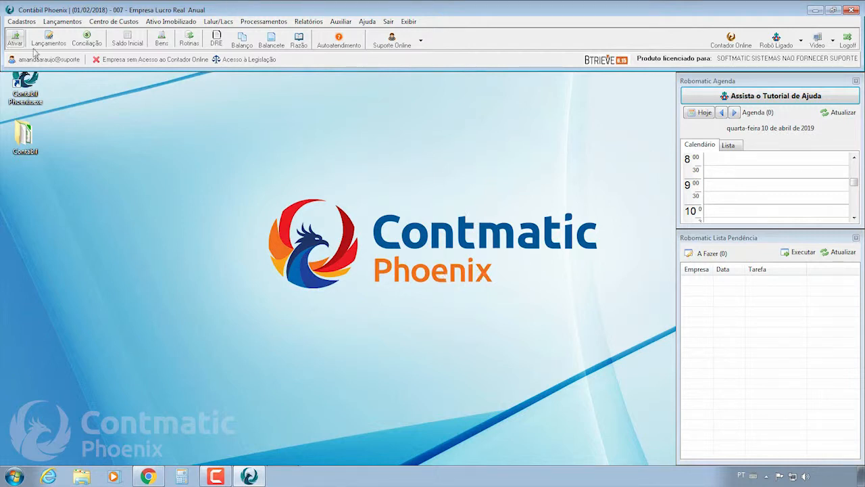
# Open the desktop Contábil folder and maximise its window.
pyautogui.click(25, 140)
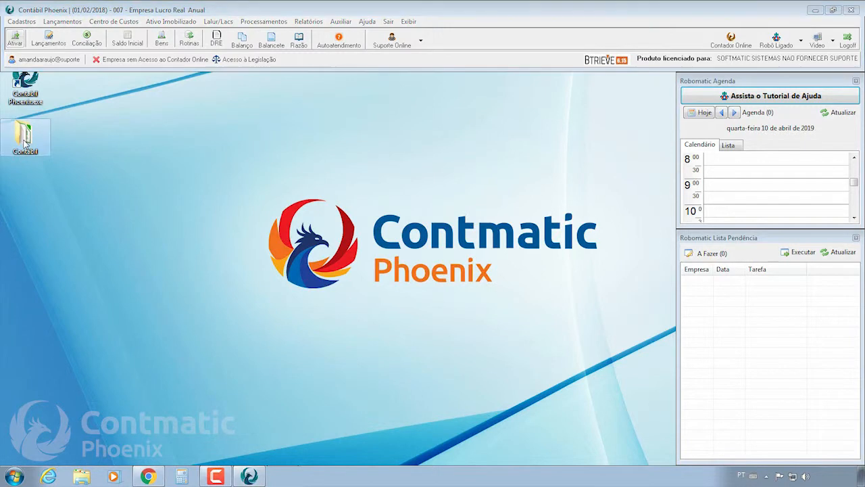
pyautogui.doubleClick(25, 142)
pyautogui.click(752, 87)
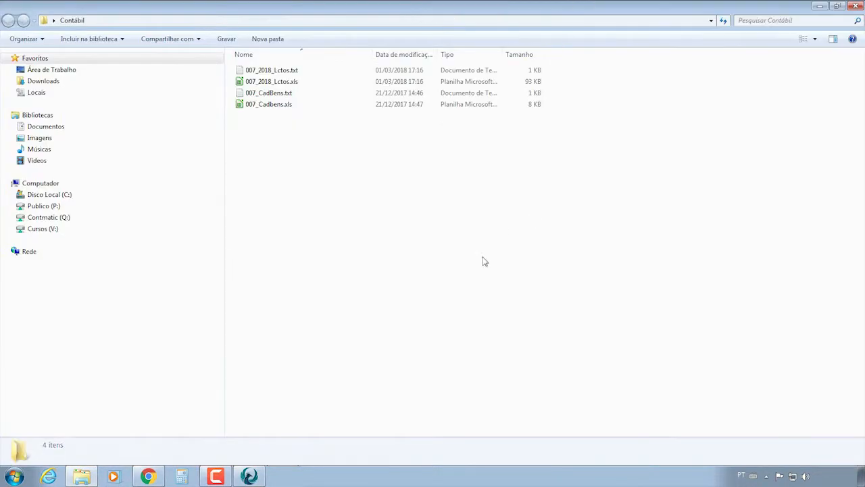
# Send 007_Cadbens.xls to the robot via Enviar para > Alimentar o Robô, then close the folder.
pyautogui.rightClick(251, 107)
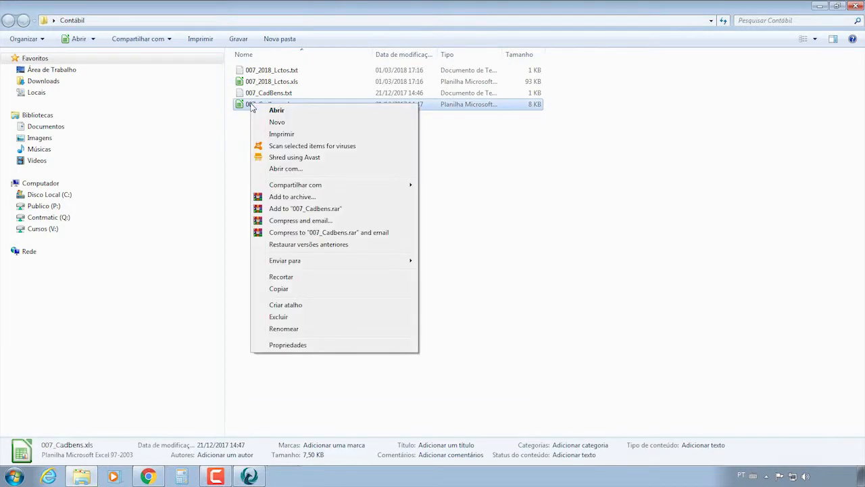
pyautogui.moveTo(290, 264)
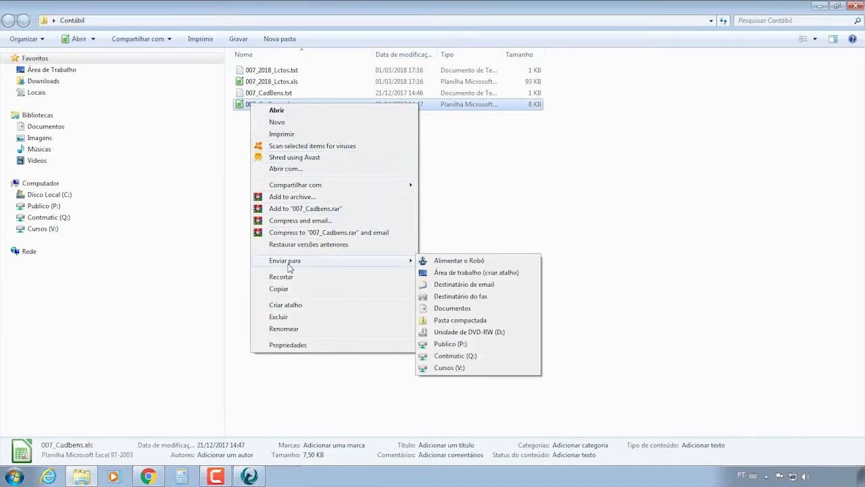
pyautogui.click(482, 262)
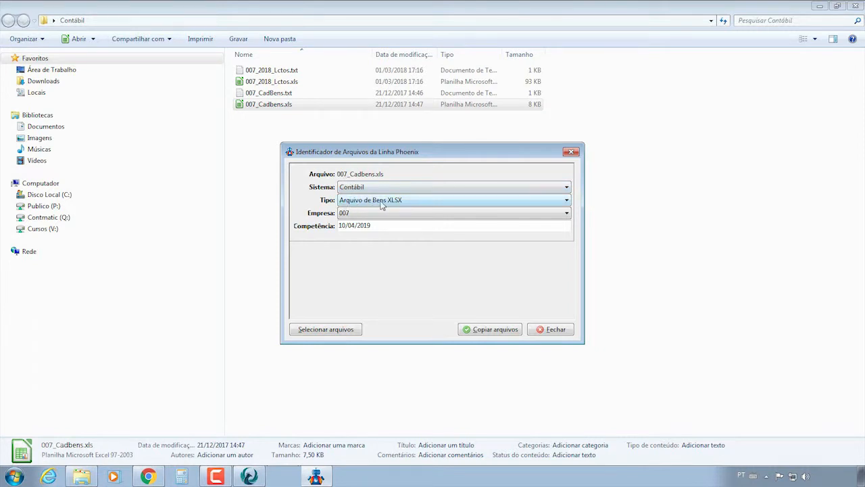
pyautogui.click(492, 330)
pyautogui.click(488, 276)
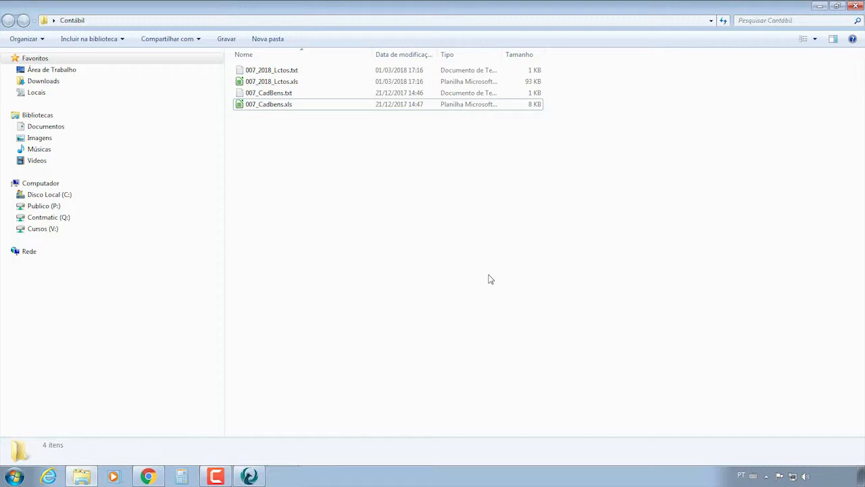
pyautogui.click(855, 6)
pyautogui.click(801, 40)
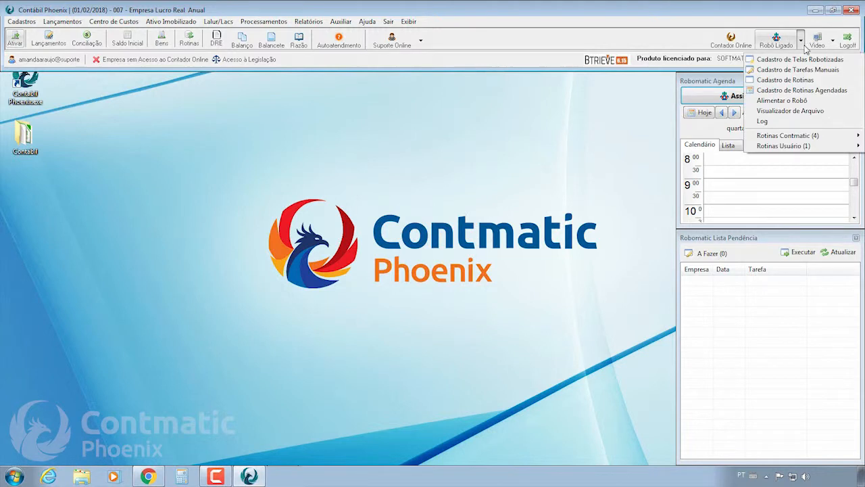
# Create scheduled routine 'Reunião' running 10000 - Contabilização do mês and adjust the run-time minutes.
pyautogui.click(800, 92)
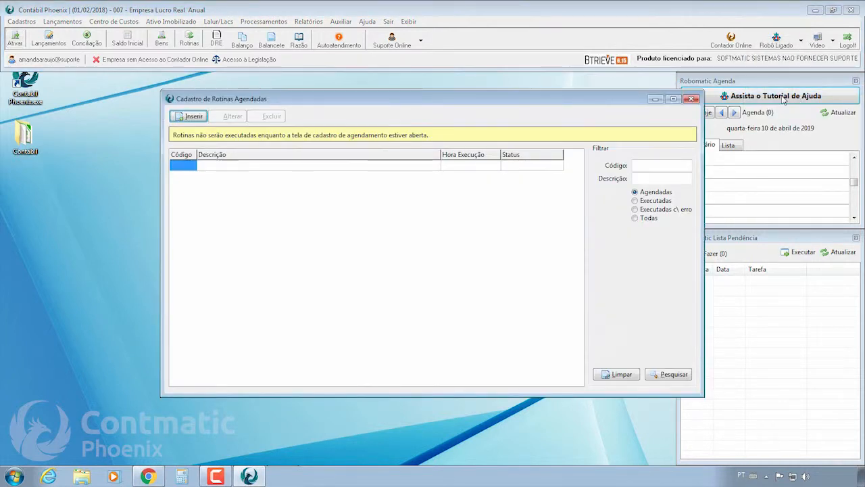
pyautogui.click(194, 116)
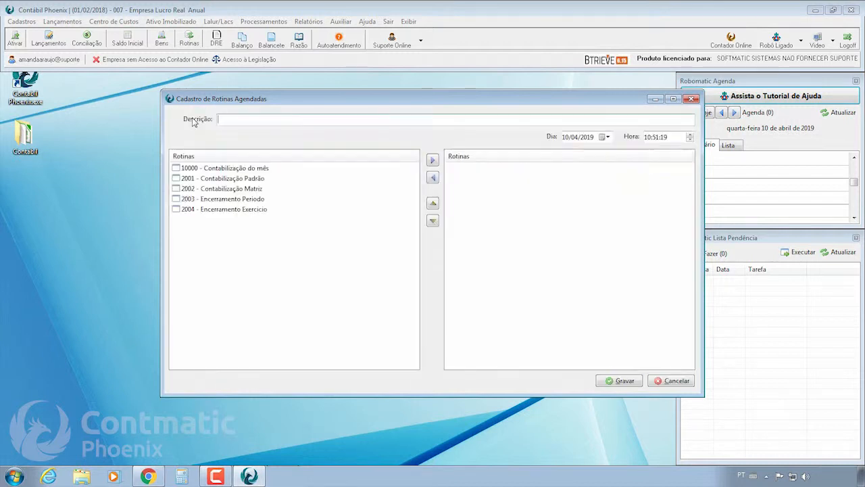
pyautogui.write('R')
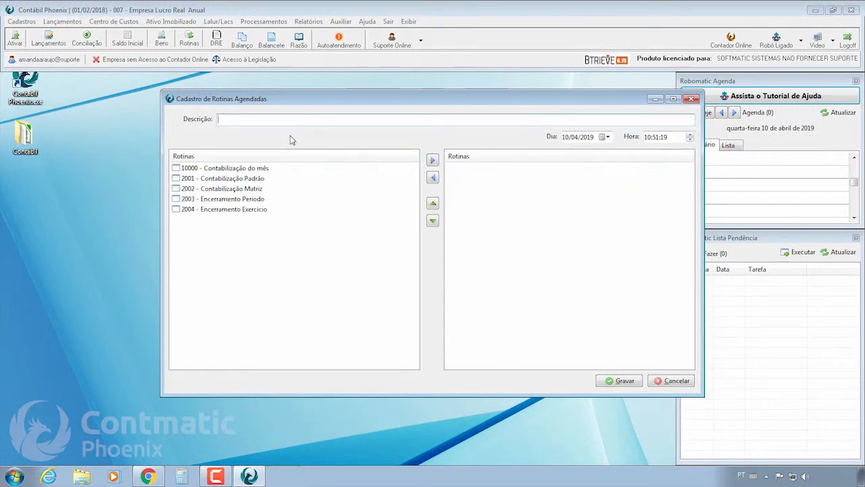
pyautogui.write('eu')
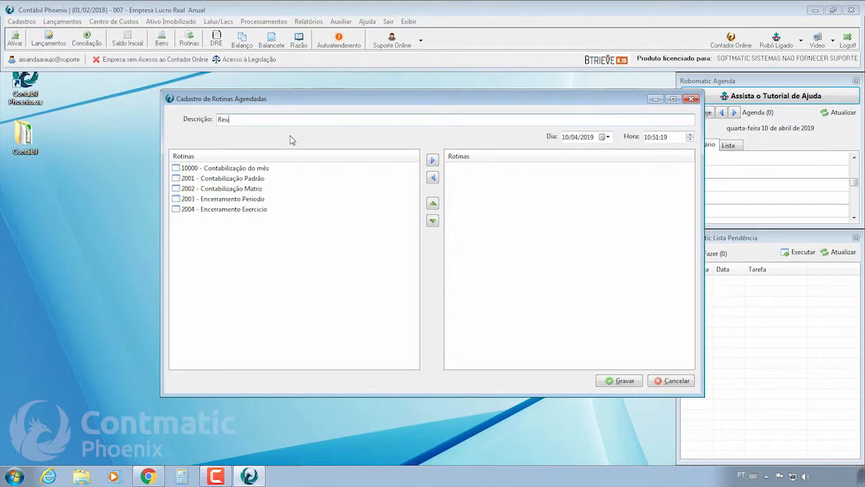
pyautogui.write('nião')
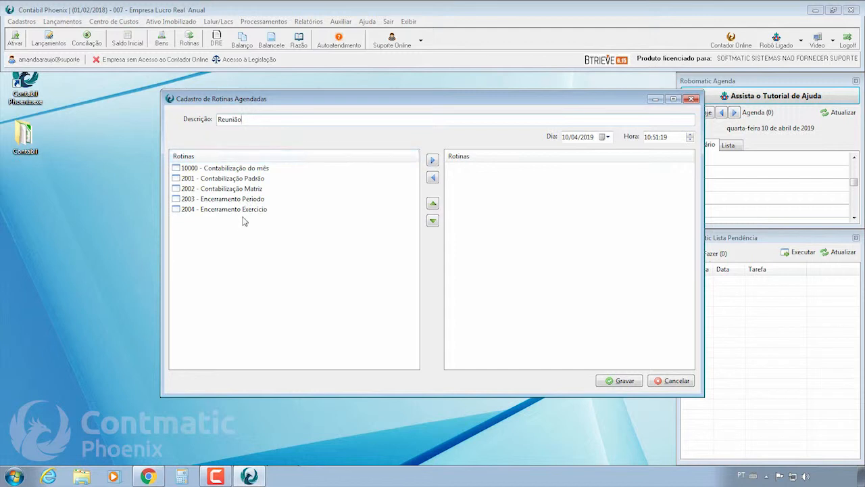
pyautogui.click(183, 169)
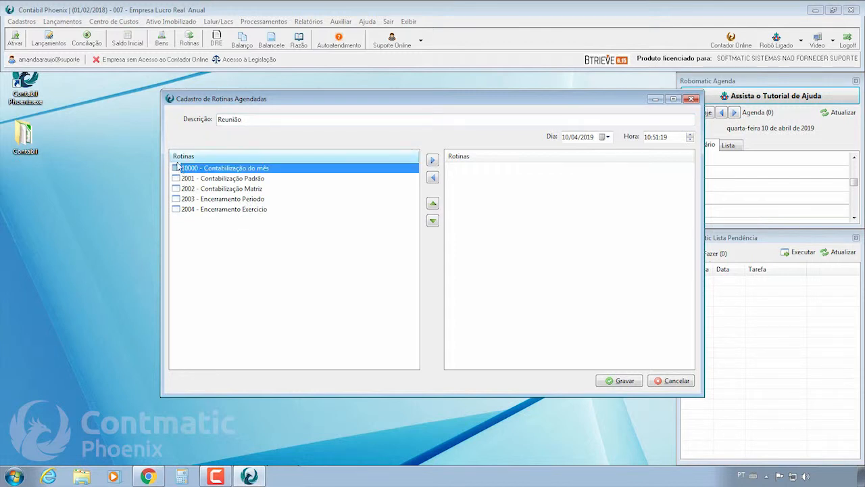
pyautogui.doubleClick(270, 170)
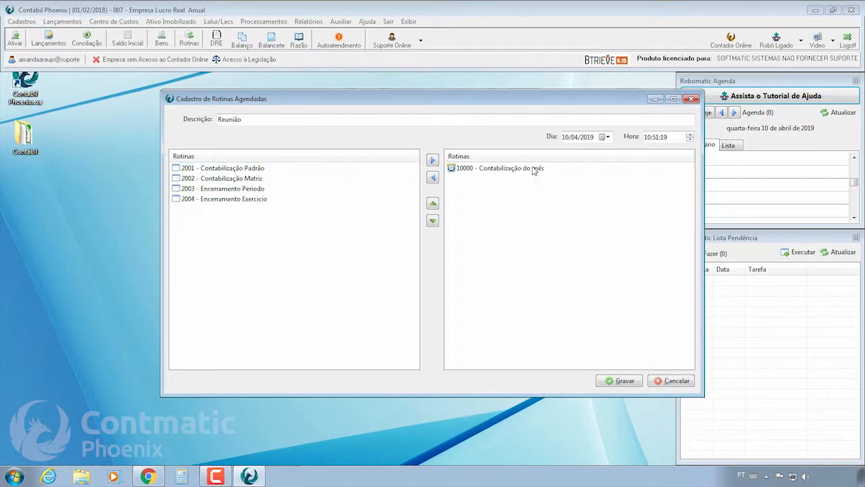
pyautogui.click(657, 138)
# Save the Reunião schedule and close the Cadastro de Rotinas Agendadas window.
pyautogui.click(623, 383)
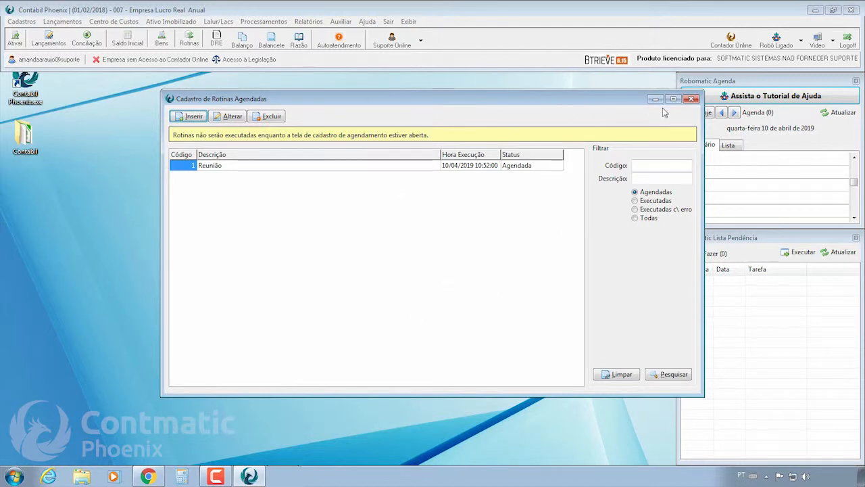
pyautogui.click(692, 99)
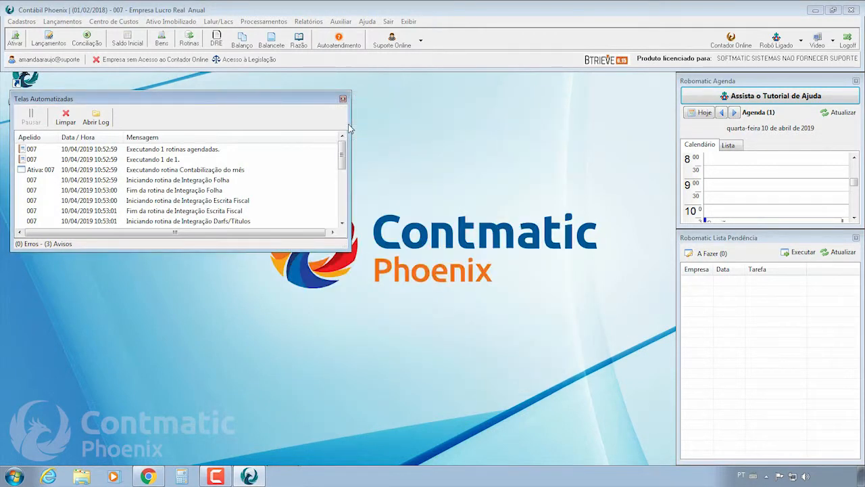
# Enlarge the Telas Automatizadas log, scroll to the end and select the BALANCETE file path entry.
pyautogui.moveTo(349, 129); pyautogui.dragTo(450, 126)
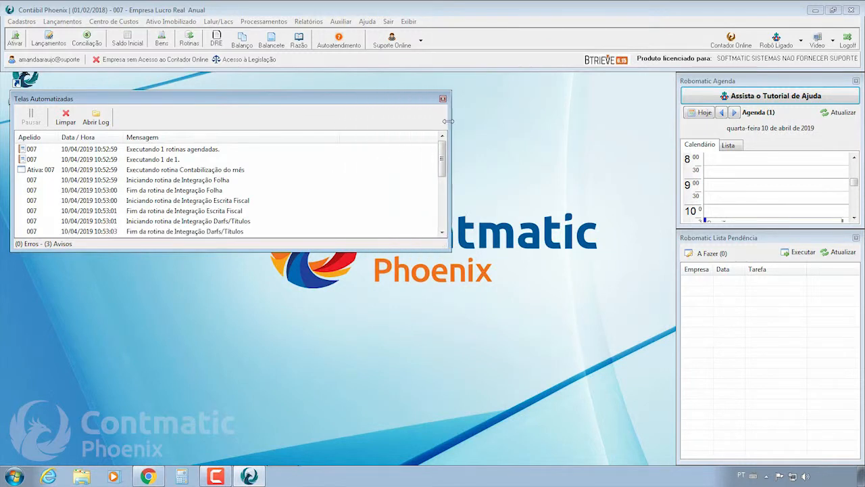
pyautogui.moveTo(447, 247); pyautogui.dragTo(462, 339)
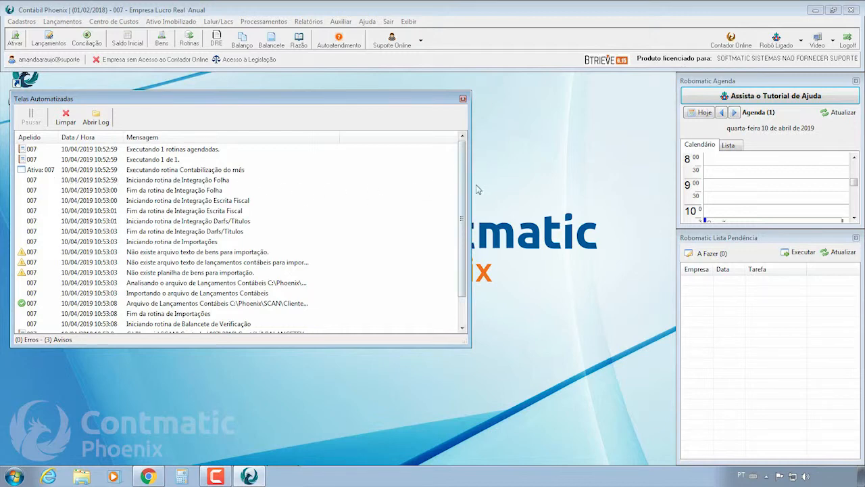
pyautogui.moveTo(462, 190); pyautogui.dragTo(462, 207)
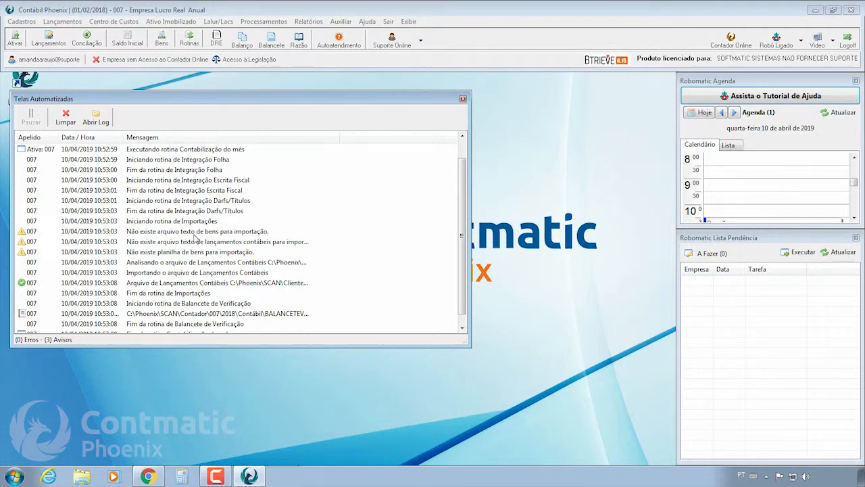
pyautogui.scroll(-1, 463, 238)
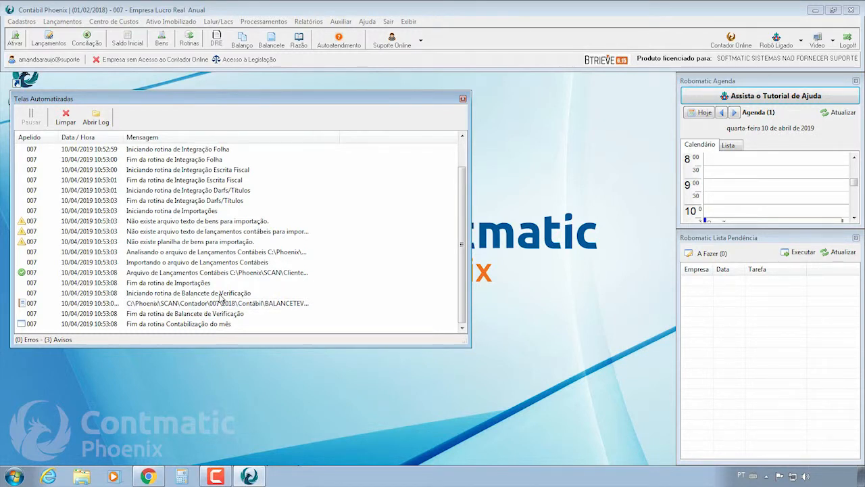
pyautogui.click(25, 303)
pyautogui.doubleClick(25, 306)
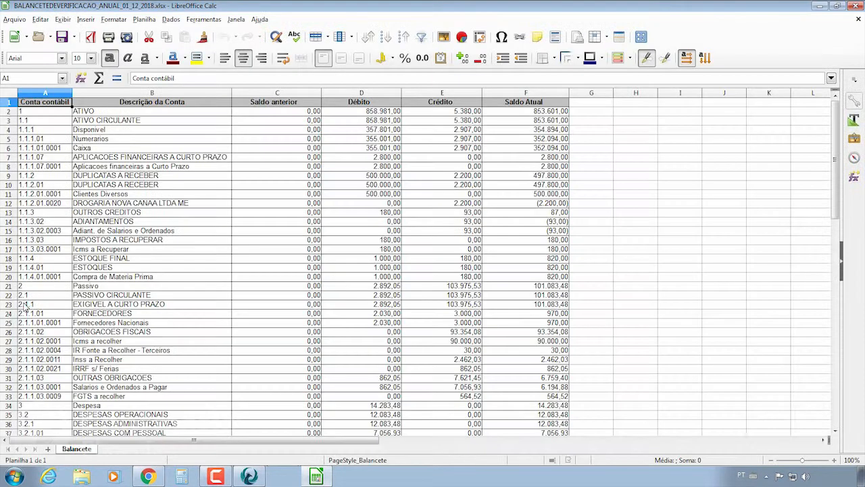
pyautogui.scroll(-5, 223, 218)
pyautogui.click(223, 218)
pyautogui.scroll(-12, 439, 219)
pyautogui.scroll(17, 438, 223)
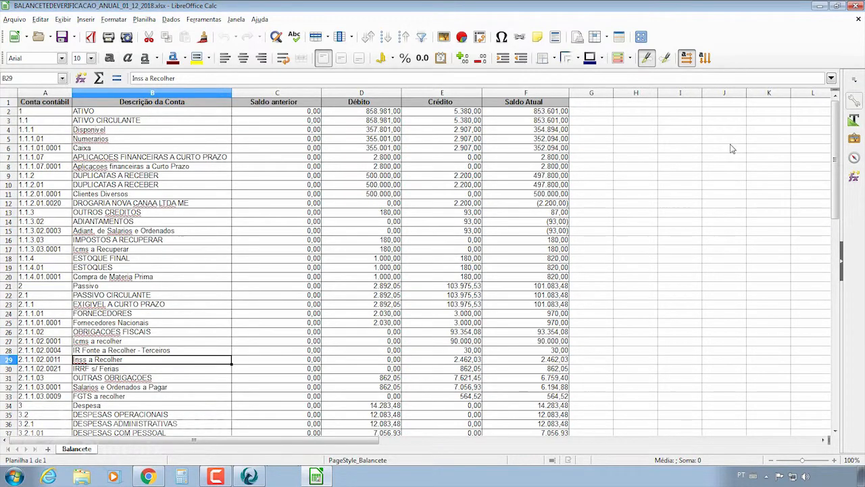
pyautogui.click(851, 7)
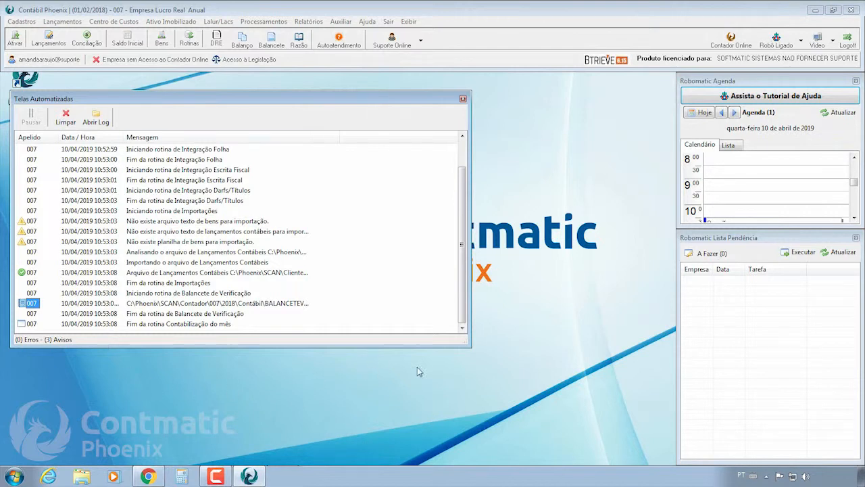
# Close the robot log, open Lançamentos and step through the imported sales entries around 370.
pyautogui.click(463, 100)
pyautogui.click(802, 41)
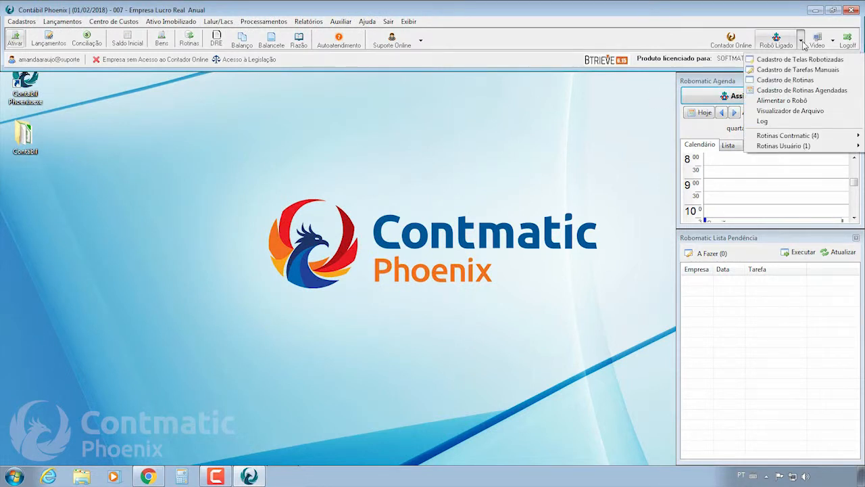
pyautogui.click(59, 21)
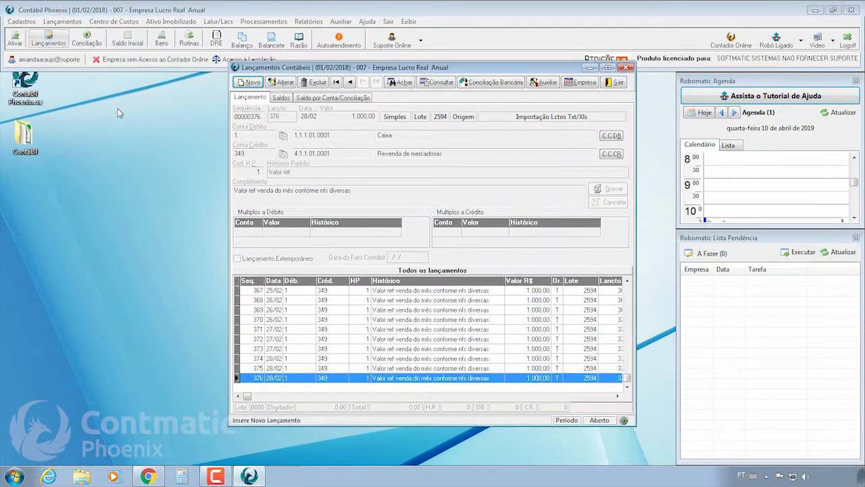
pyautogui.click(540, 320)
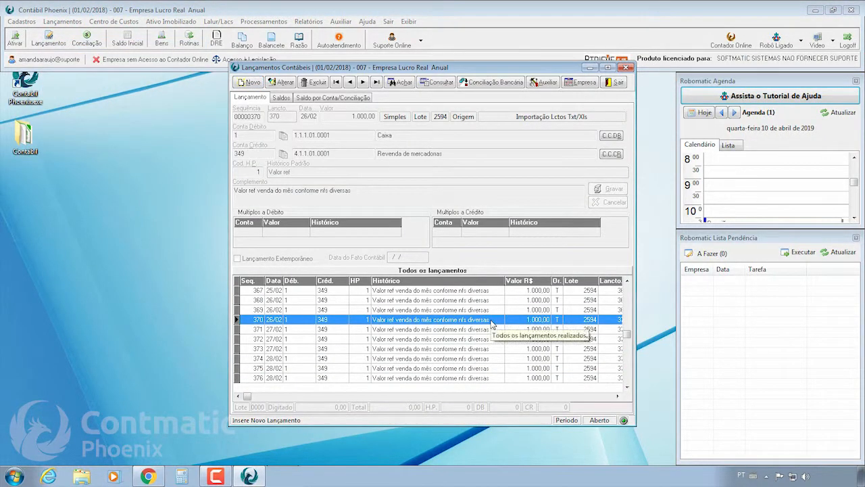
pyautogui.press('Down')
pyautogui.press('Down')
pyautogui.press('Down')
pyautogui.press('Down')
pyautogui.press('Down')
pyautogui.press('Down')
pyautogui.press('Up')
pyautogui.press('Up')
pyautogui.press('Up')
pyautogui.press('Up')
pyautogui.press('Up')
pyautogui.press('Up')
pyautogui.press('Up')
pyautogui.press('Up')
pyautogui.press('Up')
pyautogui.press('Up')
pyautogui.press('Up')
pyautogui.press('Up')
pyautogui.press('Up')
pyautogui.press('Up')
pyautogui.press('Up')
pyautogui.press('Up')
pyautogui.press('Up')
pyautogui.press('Up')
pyautogui.press('Up')
pyautogui.press('Up')
pyautogui.press('Up')
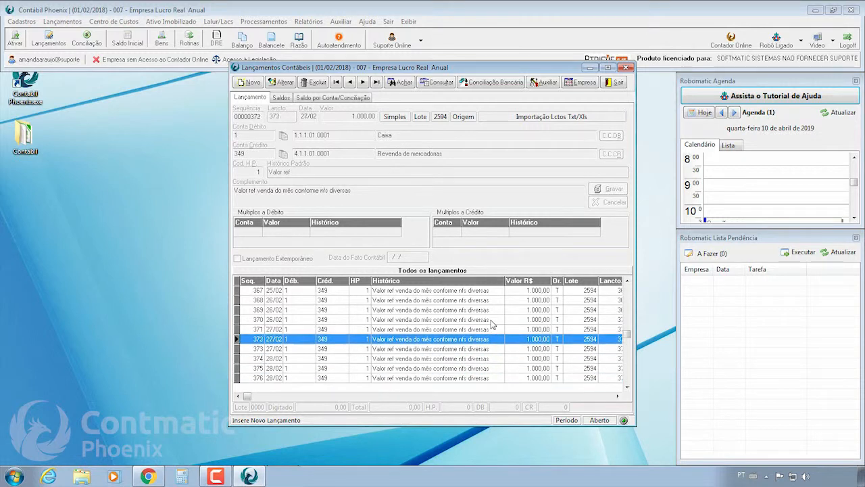
pyautogui.press('Up')
pyautogui.press('Up')
pyautogui.press('Up')
pyautogui.press('Up')
pyautogui.press('Up')
pyautogui.press('Up')
pyautogui.press('Up')
pyautogui.press('Up')
pyautogui.press('Up')
pyautogui.press('Up')
pyautogui.press('Up')
pyautogui.press('Up')
pyautogui.press('Up')
pyautogui.press('Up')
pyautogui.press('Up')
pyautogui.press('Up')
pyautogui.press('Up')
pyautogui.press('Up')
pyautogui.press('Up')
pyautogui.press('Up')
pyautogui.press('Up')
pyautogui.press('Up')
pyautogui.press('Up')
pyautogui.press('Up')
pyautogui.press('Up')
pyautogui.press('Up')
pyautogui.press('Up')
pyautogui.press('Up')
pyautogui.press('Up')
pyautogui.press('Up')
pyautogui.press('Up')
pyautogui.press('Up')
pyautogui.press('Up')
pyautogui.press('Up')
pyautogui.press('Up')
pyautogui.press('Up')
pyautogui.press('Up')
pyautogui.press('Up')
pyautogui.press('Up')
pyautogui.press('Up')
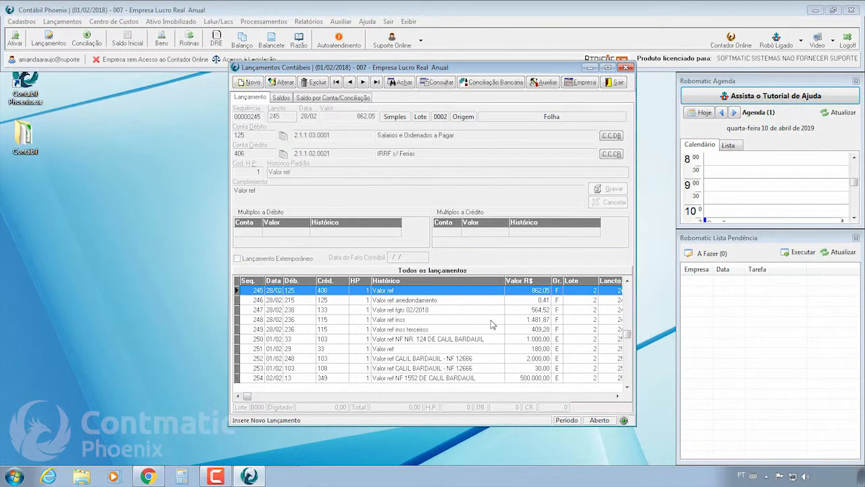
# Check FGTS payroll entry 247 and later entries through 260, then close Lançamentos.
pyautogui.click(553, 310)
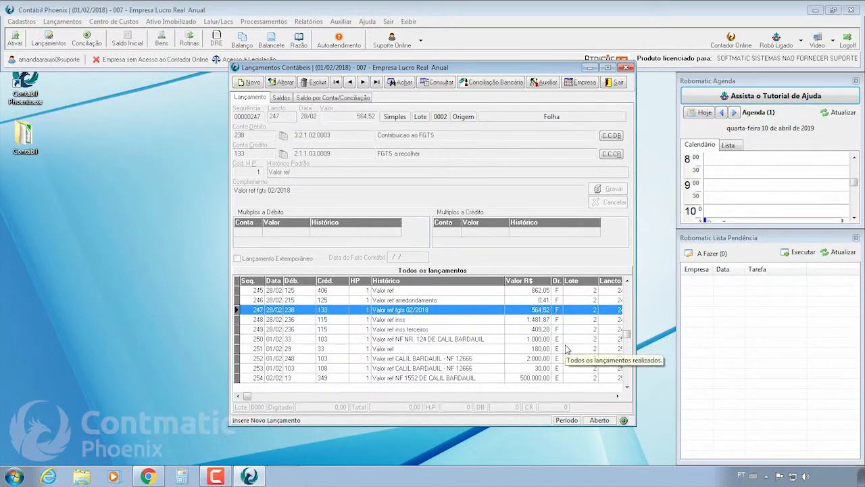
pyautogui.press('Down')
pyautogui.press('Down')
pyautogui.press('Down')
pyautogui.press('Down')
pyautogui.press('Down')
pyautogui.press('Down')
pyautogui.press('Down')
pyautogui.press('Down')
pyautogui.press('Down')
pyautogui.press('Down')
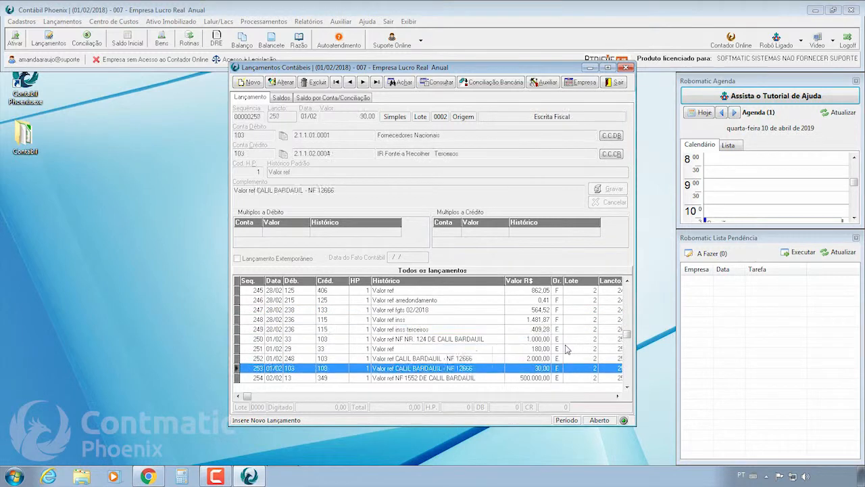
pyautogui.press('Down')
pyautogui.press('Down')
pyautogui.press('Down')
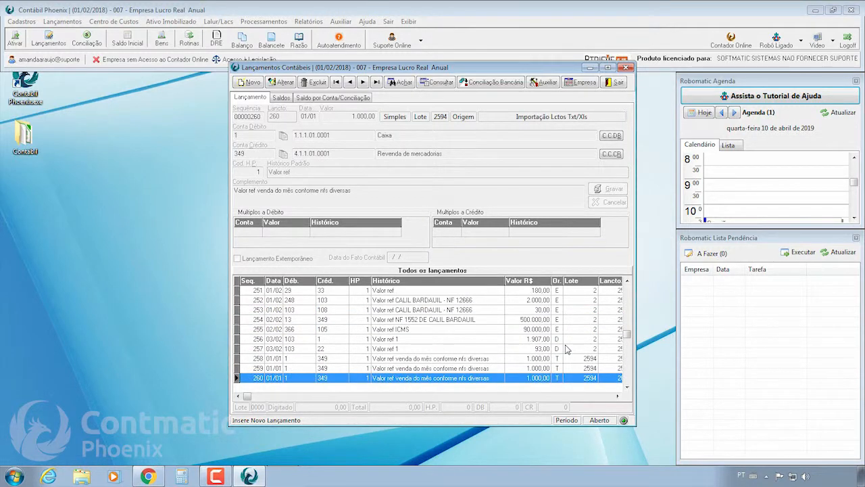
pyautogui.click(615, 83)
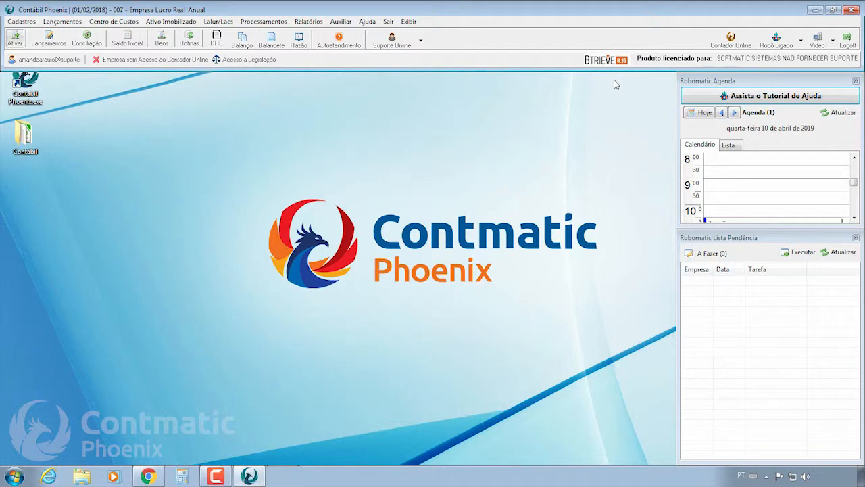
# Open 007_2018_Lctos_20190410_105307.xls from the robot's Visualizador de Arquivo.
pyautogui.click(801, 40)
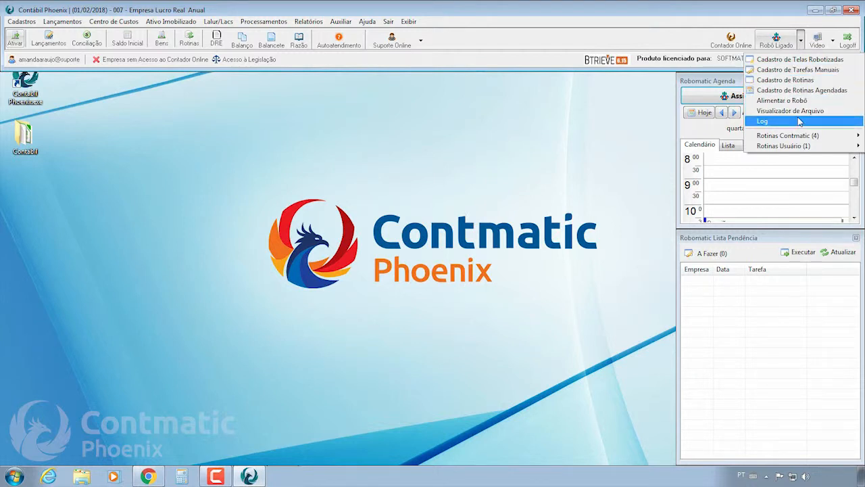
pyautogui.click(784, 114)
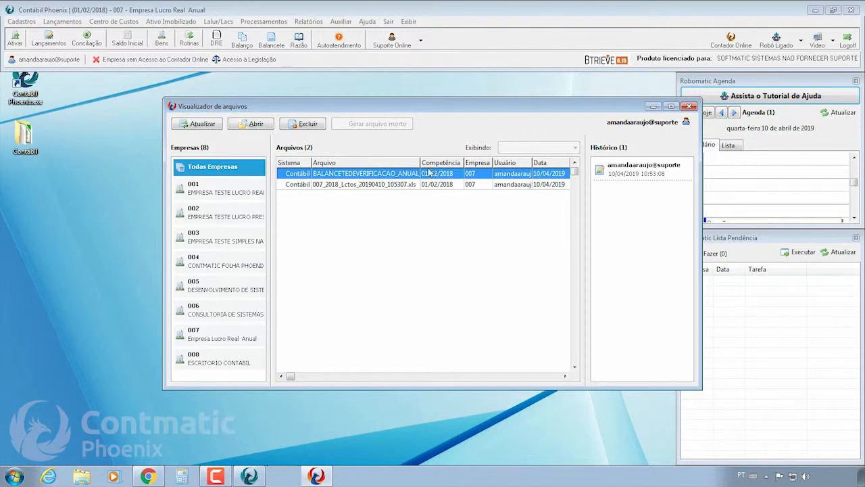
pyautogui.click(338, 184)
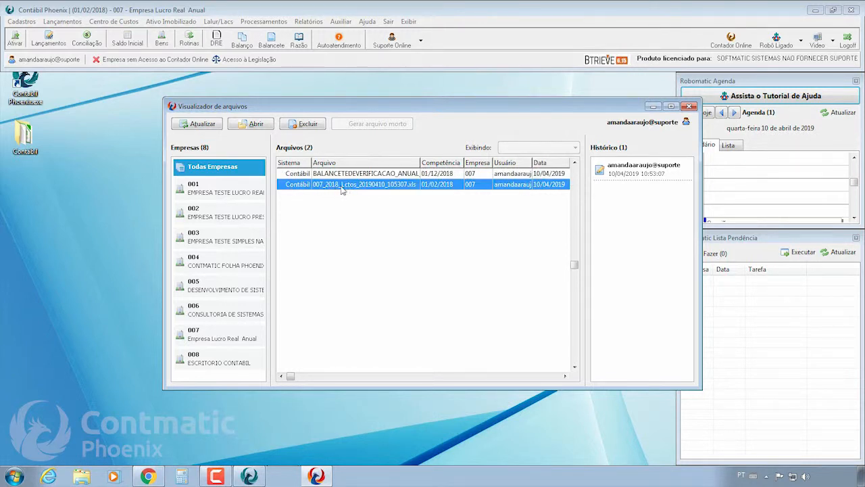
pyautogui.doubleClick(366, 186)
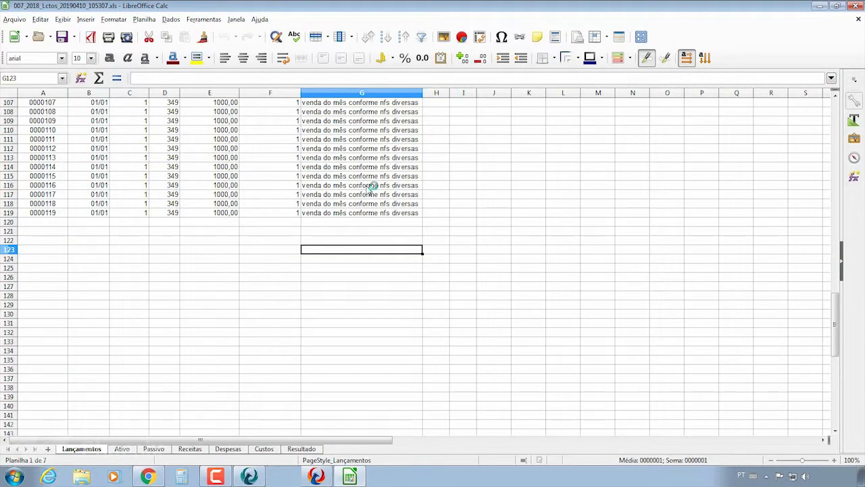
# Scroll through the Lançamentos sheet to review its 119 sales entries of 1000,00.
pyautogui.scroll(20, 368, 216)
pyautogui.scroll(7, 368, 217)
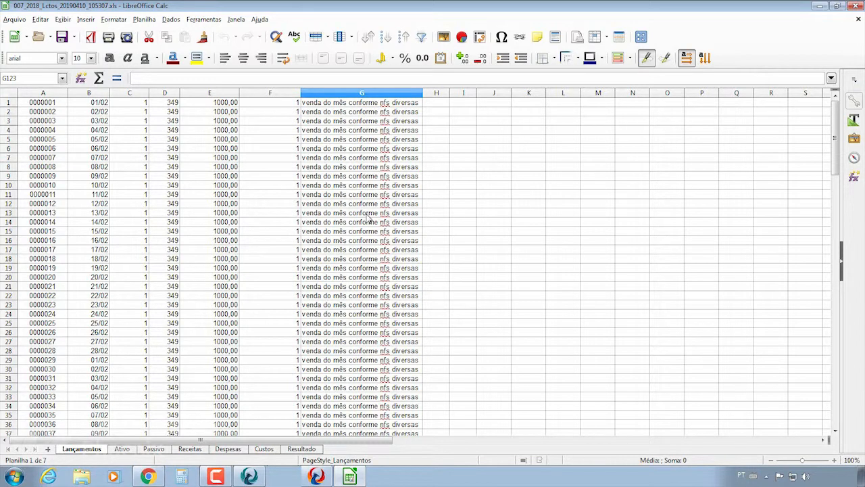
pyautogui.scroll(-20, 368, 216)
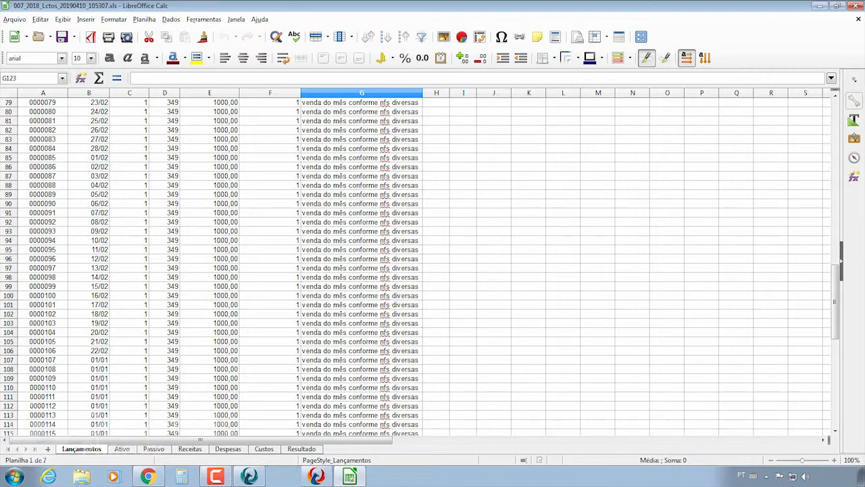
# Close the entries spreadsheet and the file viewer, then reopen the Robô Ligado options menu.
pyautogui.click(856, 6)
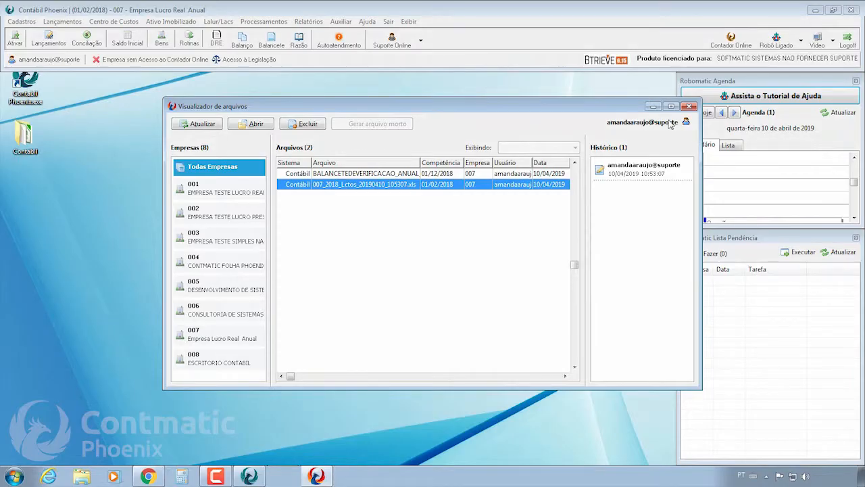
pyautogui.click(689, 106)
pyautogui.click(801, 42)
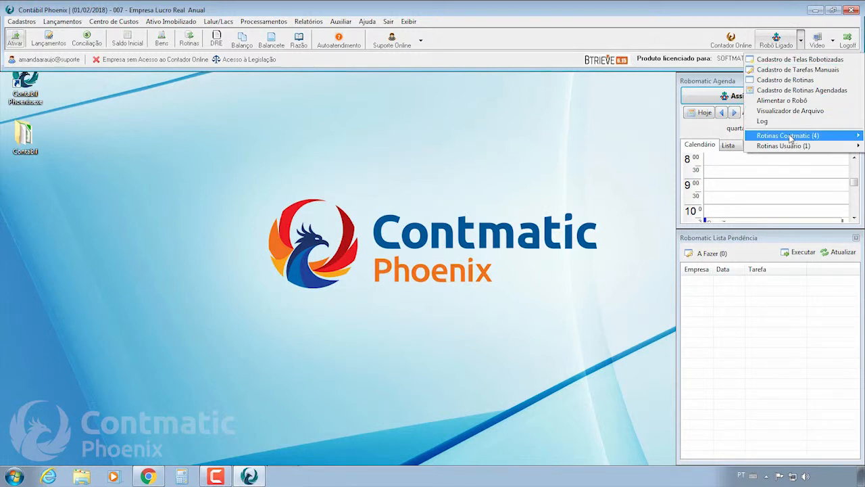
pyautogui.moveTo(790, 137)
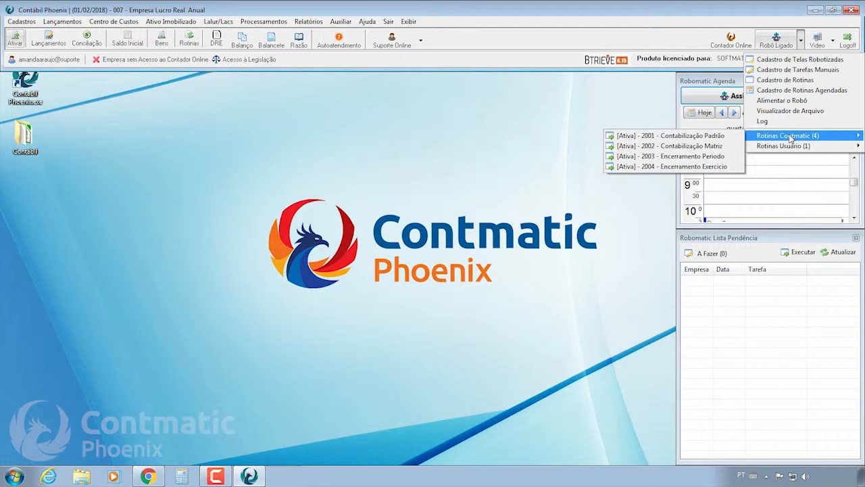